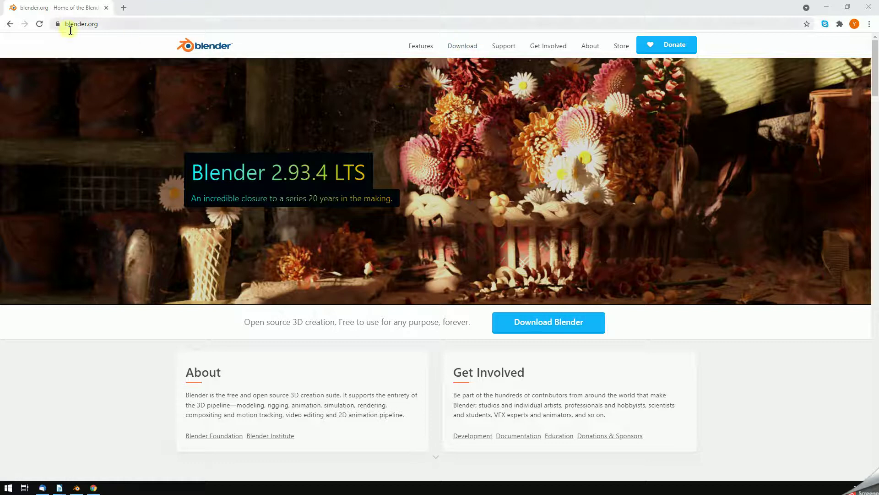
Start downloading the Blender 2.93.4 Windows installer from blender.org's Download page.
{"action": "left_click", "coordinate": [463, 46]}
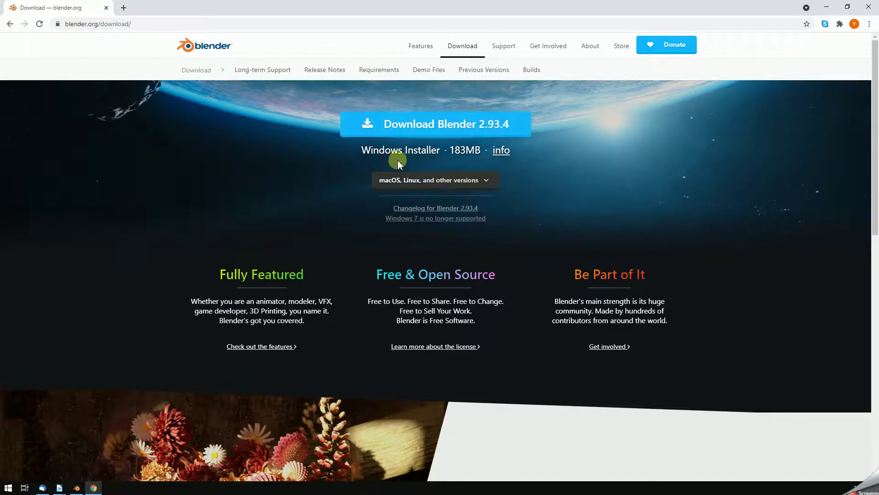
{"action": "left_click", "coordinate": [454, 126]}
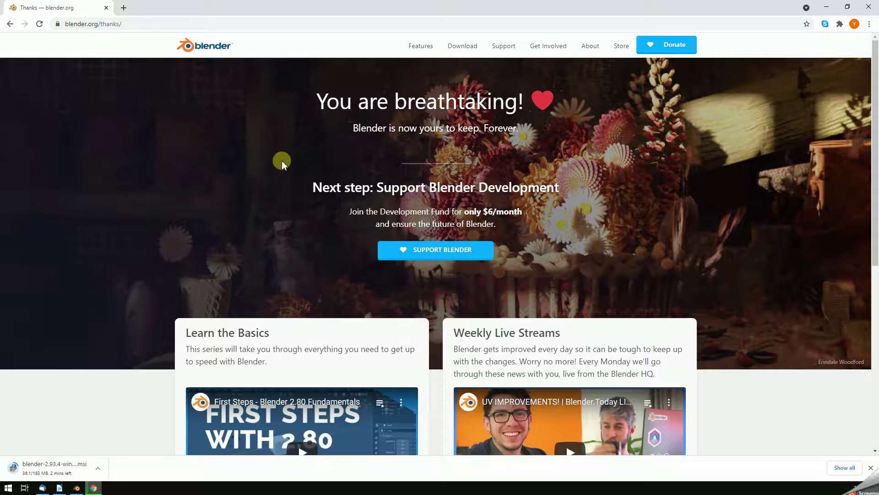
Close Blender's empty Preferences window and return to the blender.org thanks page in Chrome.
{"action": "left_click", "coordinate": [79, 488]}
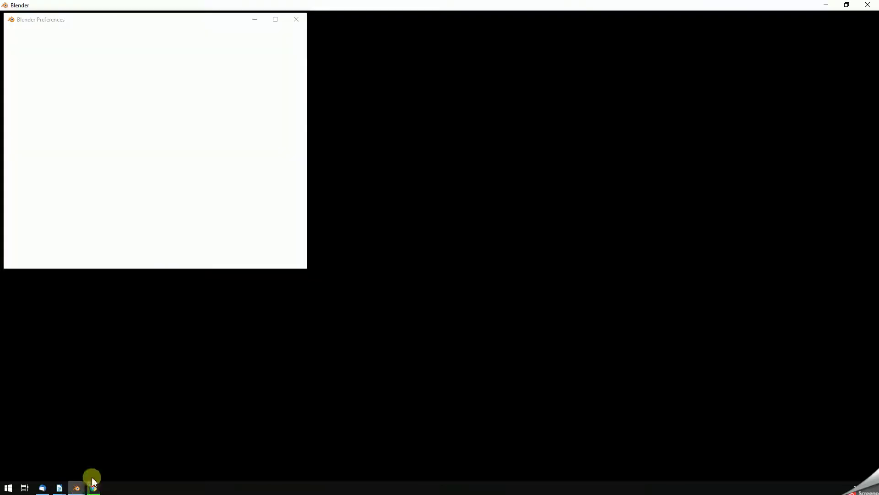
{"action": "left_click", "coordinate": [295, 20]}
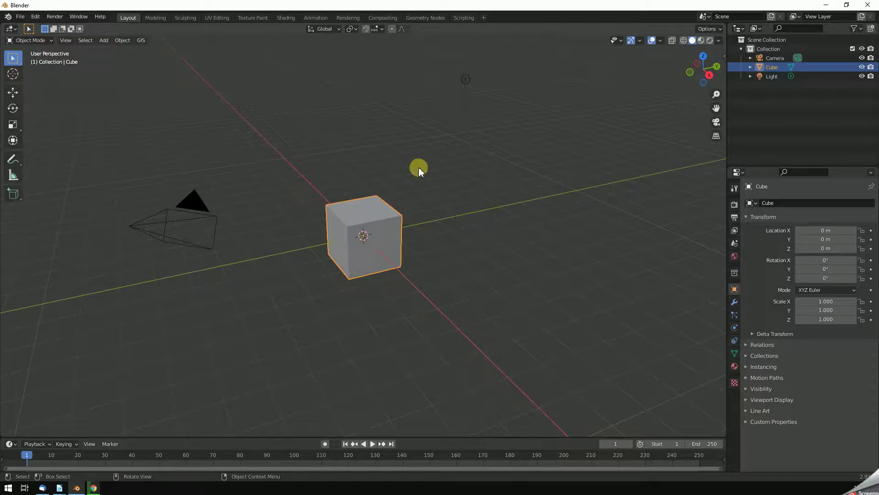
{"action": "left_click", "coordinate": [94, 488]}
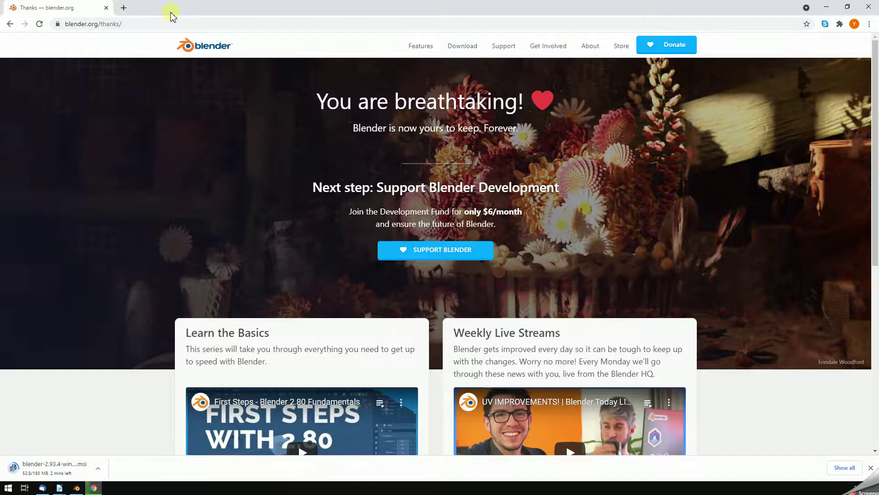
Search Google for 'blender gis' in a new tab and open the BlenderGIS GitHub repository.
{"action": "left_click", "coordinate": [125, 7]}
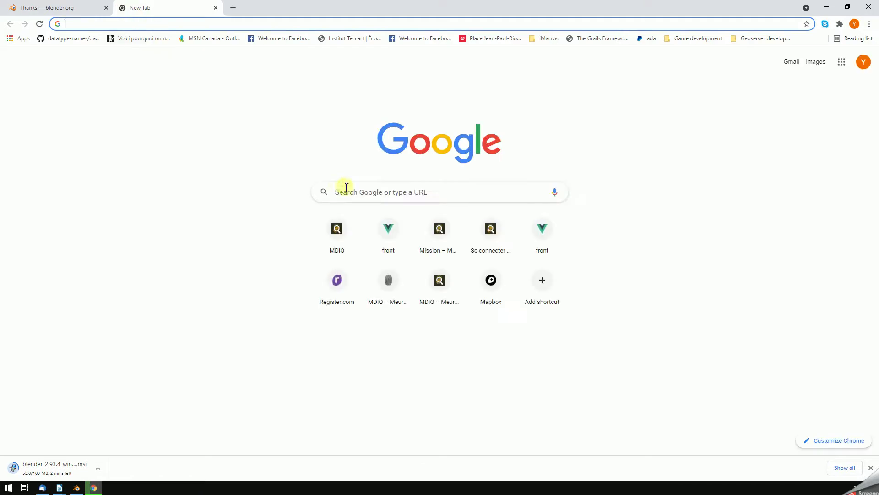
{"action": "left_click", "coordinate": [346, 187]}
{"action": "type", "text": "blender"}
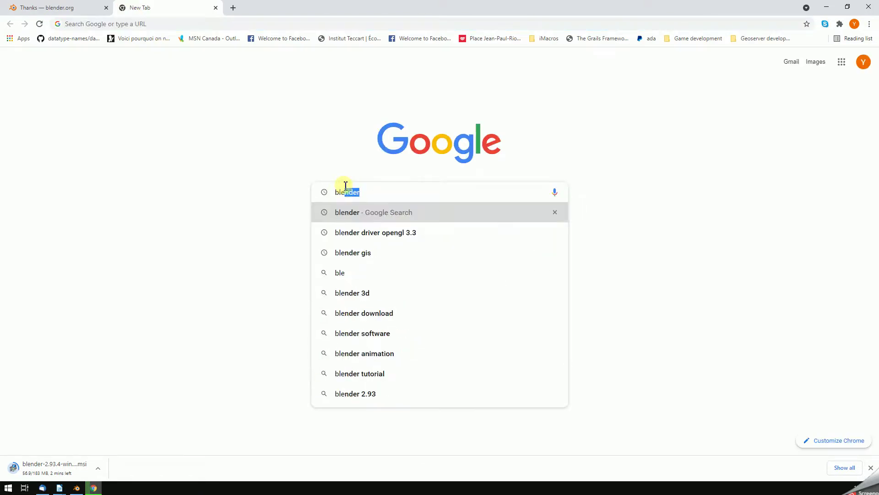
{"action": "type", "text": " gis"}
{"action": "key", "text": "Return"}
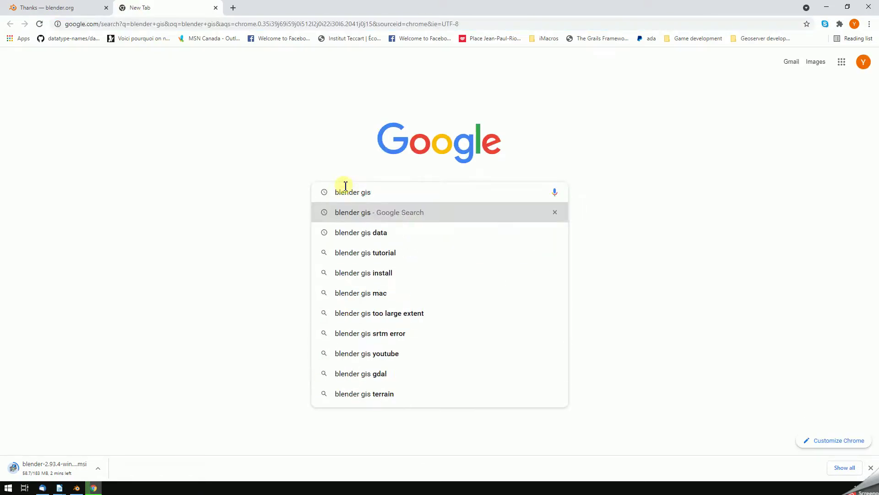
{"action": "left_click", "coordinate": [164, 134]}
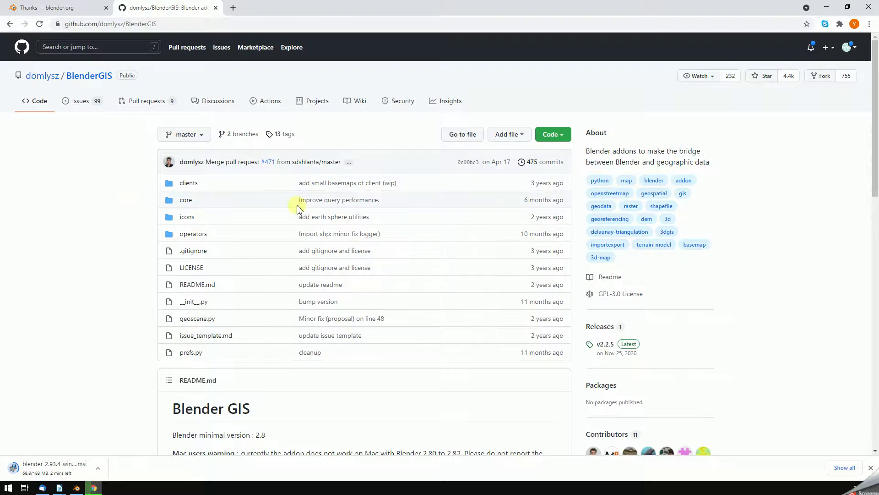
Open the repository's v2.2.5 release page, then switch back to Blender.
{"action": "scroll", "coordinate": [732, 302], "scroll_direction": "down", "scroll_amount": 3}
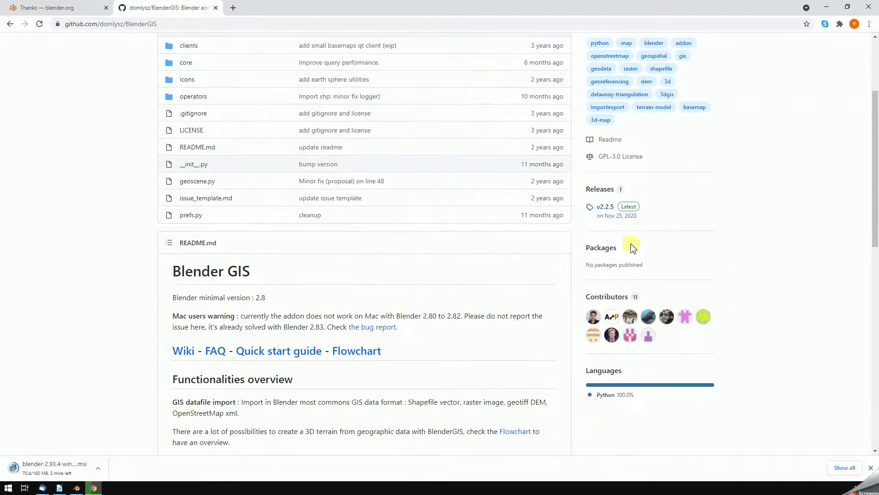
{"action": "left_click", "coordinate": [603, 191]}
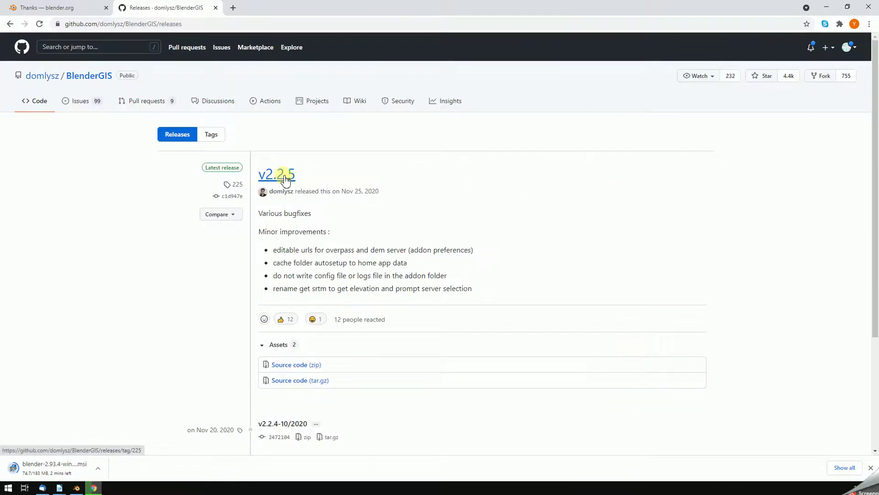
{"action": "left_click", "coordinate": [285, 178]}
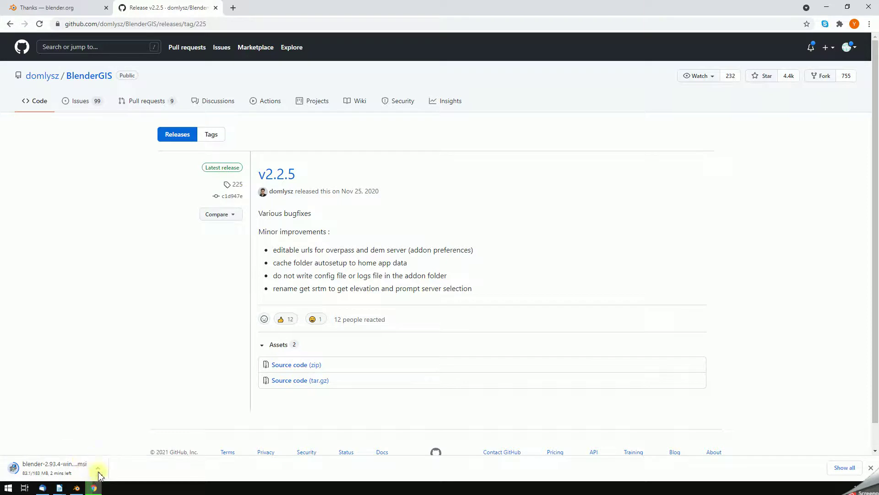
{"action": "left_click", "coordinate": [79, 488]}
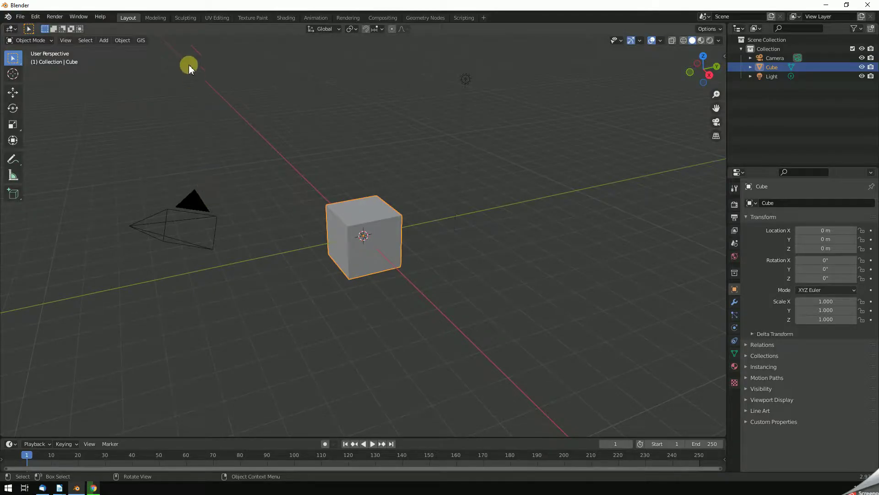
Open Preferences at the Add-ons section and launch the Install add-on file browser.
{"action": "left_click", "coordinate": [35, 17]}
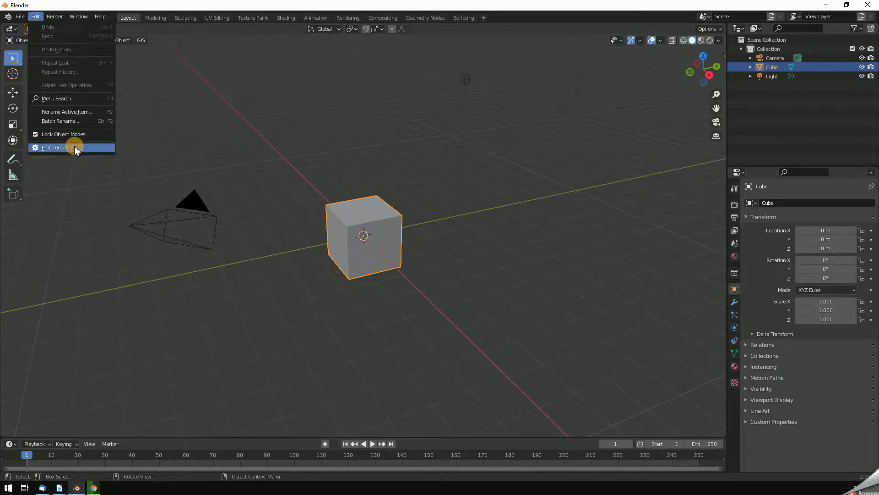
{"action": "left_click", "coordinate": [75, 148]}
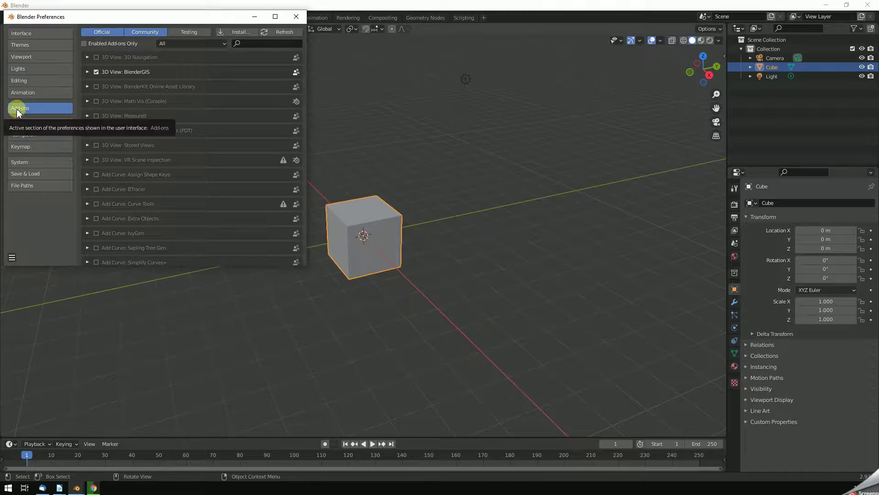
{"action": "left_click", "coordinate": [236, 31]}
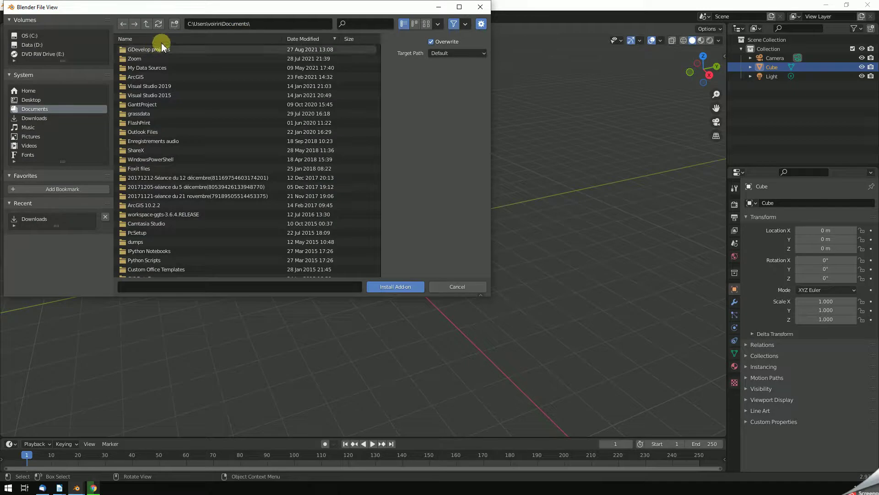
Show the Downloads folder and scroll through its zip archives.
{"action": "left_click", "coordinate": [43, 119]}
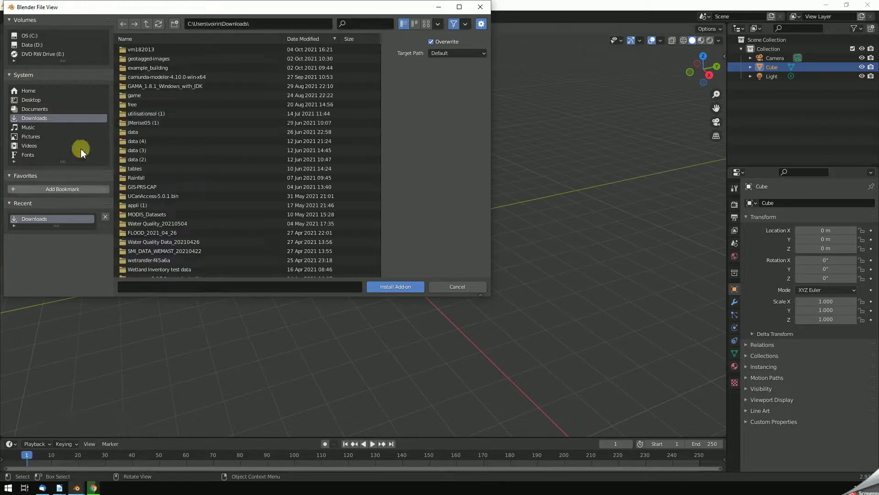
{"action": "scroll", "coordinate": [203, 136], "scroll_direction": "down", "scroll_amount": 5}
{"action": "scroll", "coordinate": [204, 138], "scroll_direction": "down", "scroll_amount": 5}
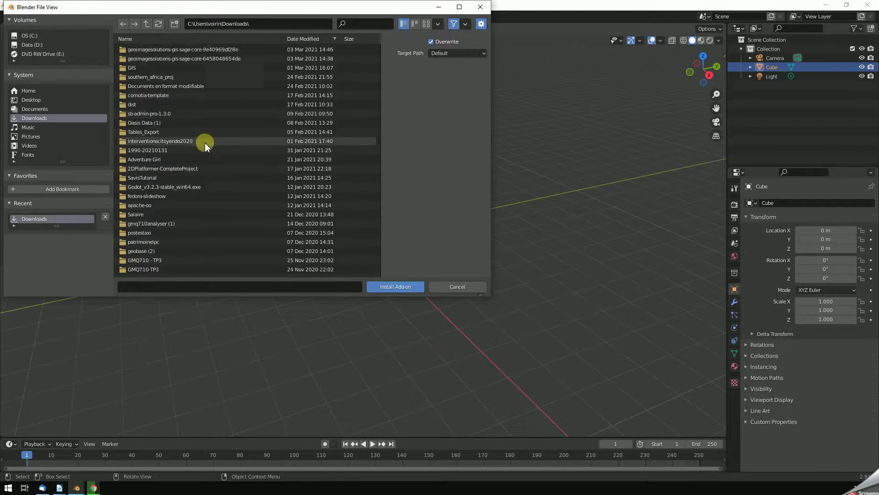
{"action": "scroll", "coordinate": [318, 122], "scroll_direction": "down", "scroll_amount": 5}
{"action": "scroll", "coordinate": [356, 70], "scroll_direction": "down", "scroll_amount": 3}
{"action": "left_click_drag", "start_coordinate": [378, 59], "coordinate": [388, 154]}
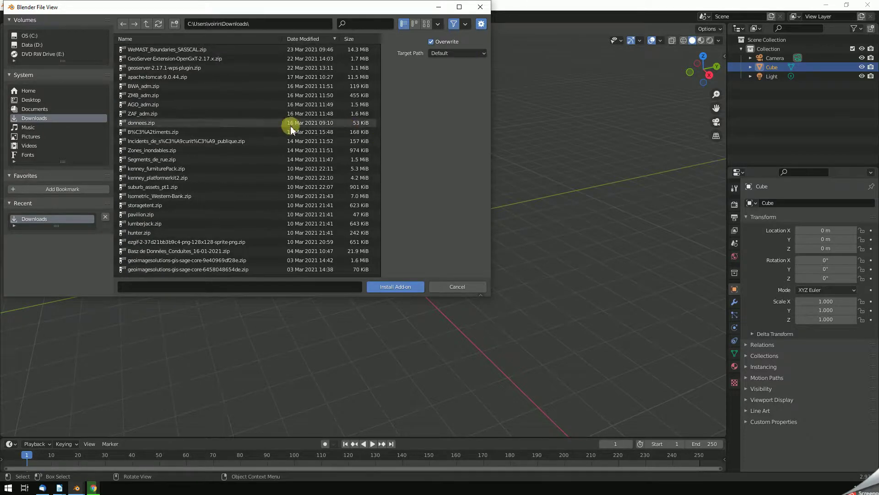
{"action": "scroll", "coordinate": [212, 147], "scroll_direction": "down", "scroll_amount": 4}
{"action": "scroll", "coordinate": [212, 147], "scroll_direction": "down", "scroll_amount": 2}
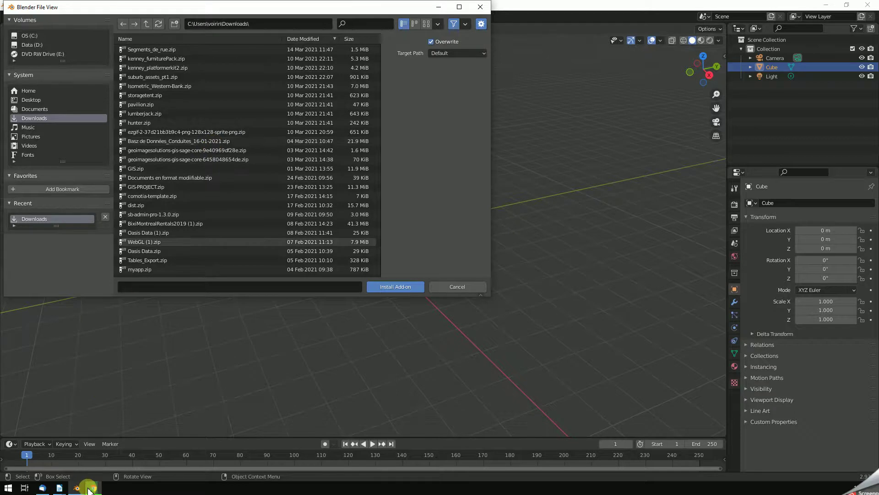
Check the GitHub release page, then return to the file browser and scroll to the top.
{"action": "left_click", "coordinate": [92, 451]}
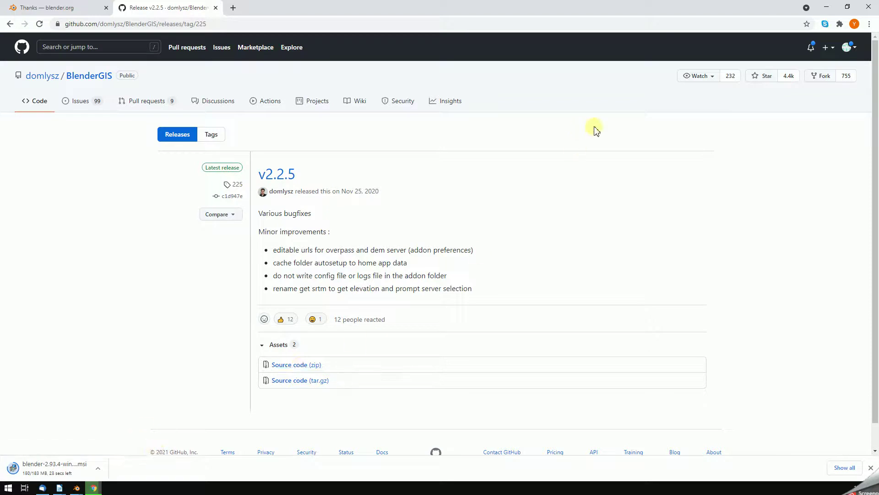
{"action": "left_click", "coordinate": [827, 7]}
{"action": "scroll", "coordinate": [247, 176], "scroll_direction": "up", "scroll_amount": 5}
{"action": "scroll", "coordinate": [239, 176], "scroll_direction": "up", "scroll_amount": 5}
{"action": "scroll", "coordinate": [240, 175], "scroll_direction": "up", "scroll_amount": 5}
{"action": "scroll", "coordinate": [240, 175], "scroll_direction": "up", "scroll_amount": 5}
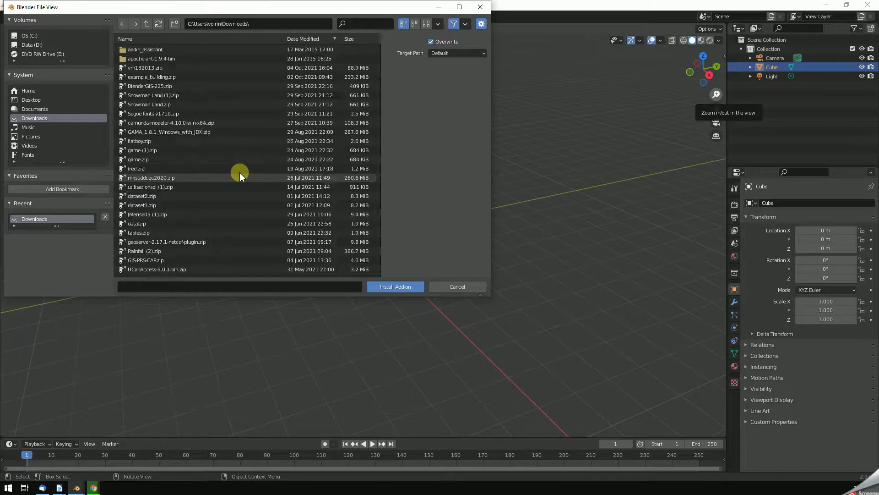
{"action": "scroll", "coordinate": [240, 176], "scroll_direction": "up", "scroll_amount": 5}
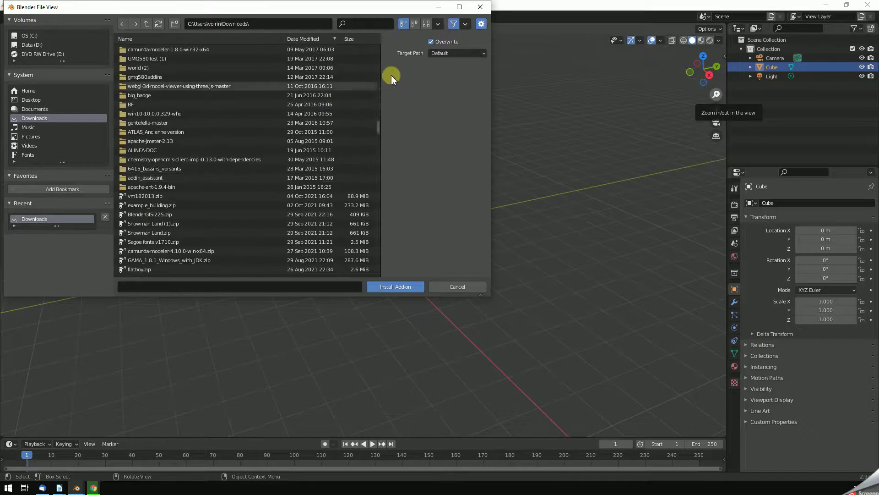
{"action": "left_click_drag", "start_coordinate": [378, 129], "coordinate": [382, 171]}
Filter the files by '225' and install BlenderGIS-225.zip as an add-on.
{"action": "left_click", "coordinate": [355, 23]}
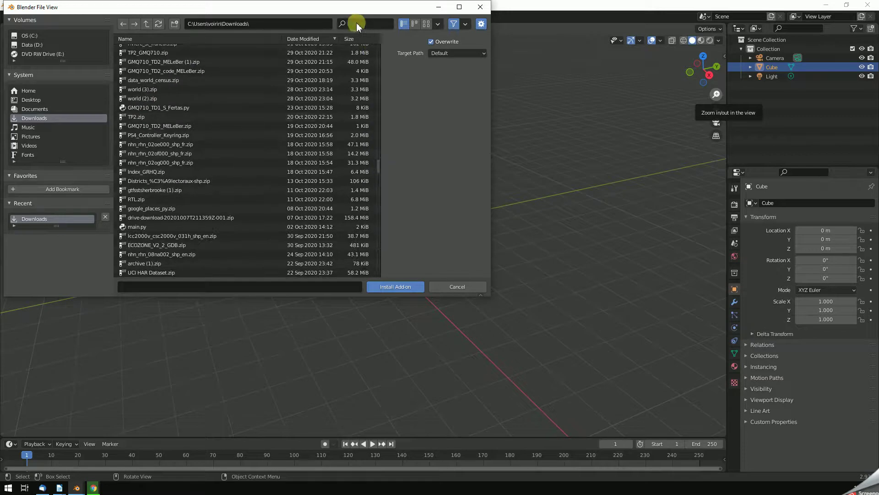
{"action": "type", "text": "225"}
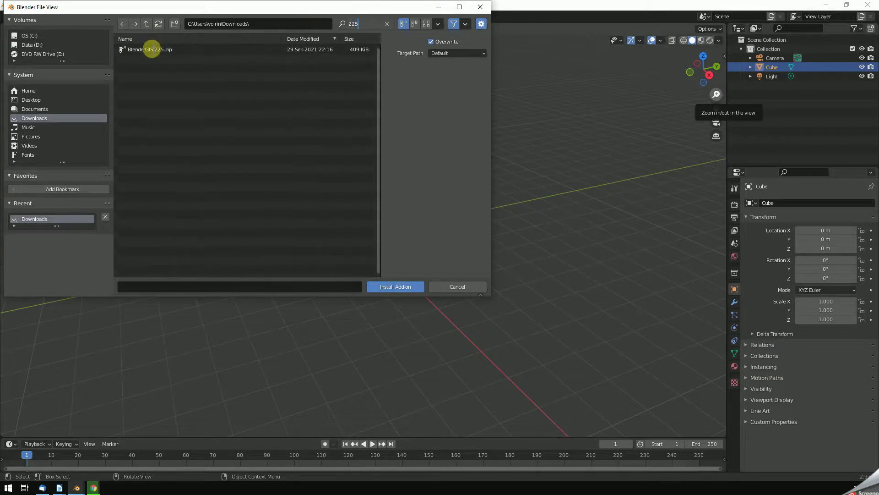
{"action": "left_click", "coordinate": [176, 53]}
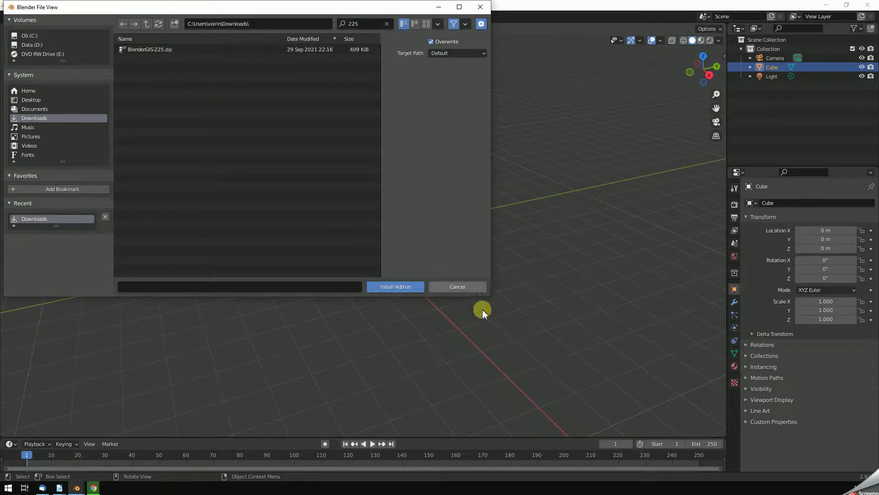
{"action": "left_click", "coordinate": [406, 287]}
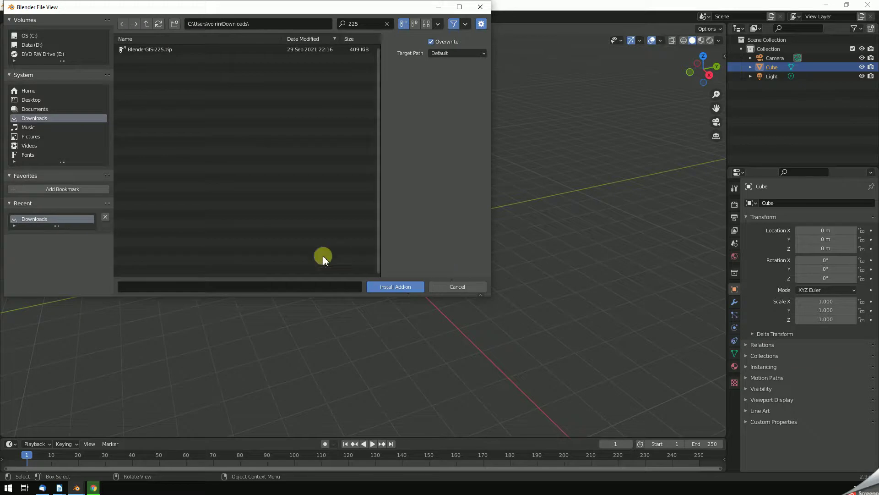
{"action": "left_click", "coordinate": [453, 288]}
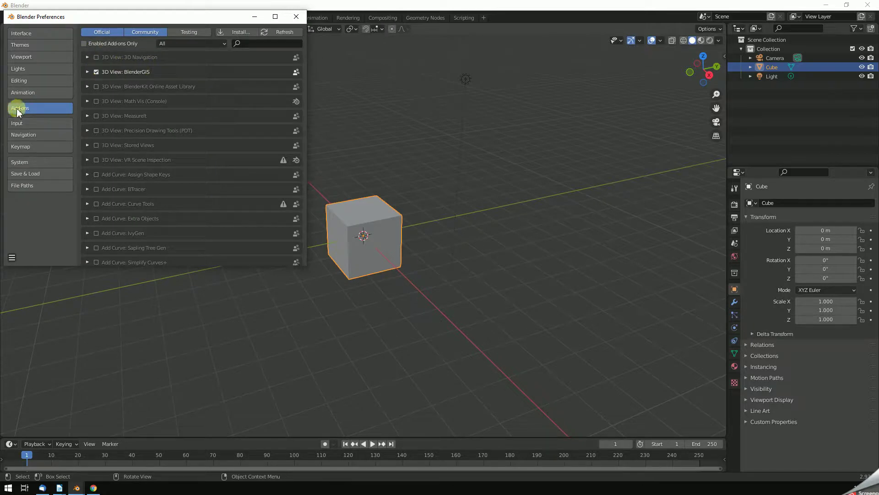
Filter the Add-ons list with the search term 'GIS'.
{"action": "left_click", "coordinate": [247, 44]}
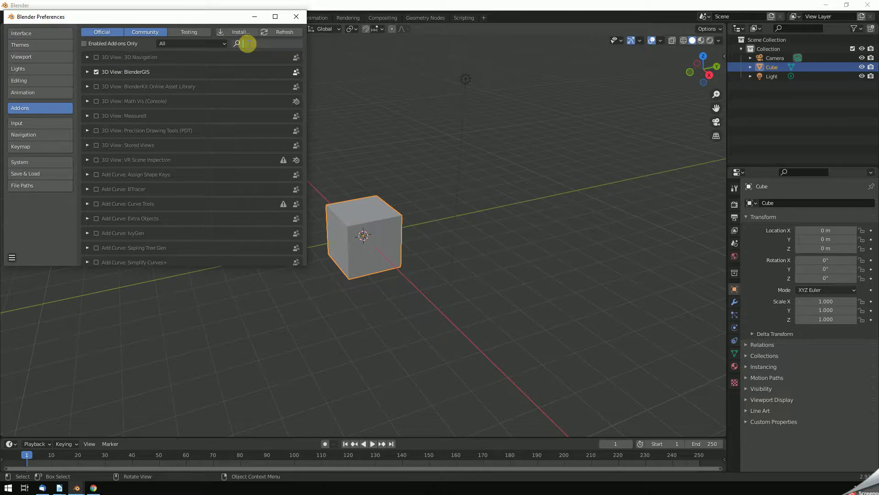
{"action": "type", "text": "Blender"}
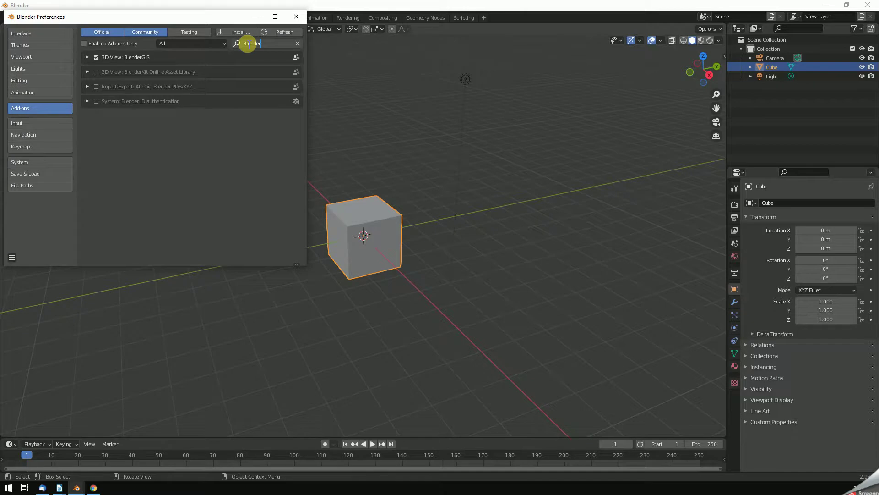
{"action": "key", "text": "BackSpace"}
{"action": "key", "text": "BackSpace"}
{"action": "key", "text": "BackSpace"}
{"action": "key", "text": "BackSpace"}
{"action": "key", "text": "BackSpace"}
{"action": "key", "text": "BackSpace"}
{"action": "key", "text": "BackSpace"}
{"action": "type", "text": "GIS"}
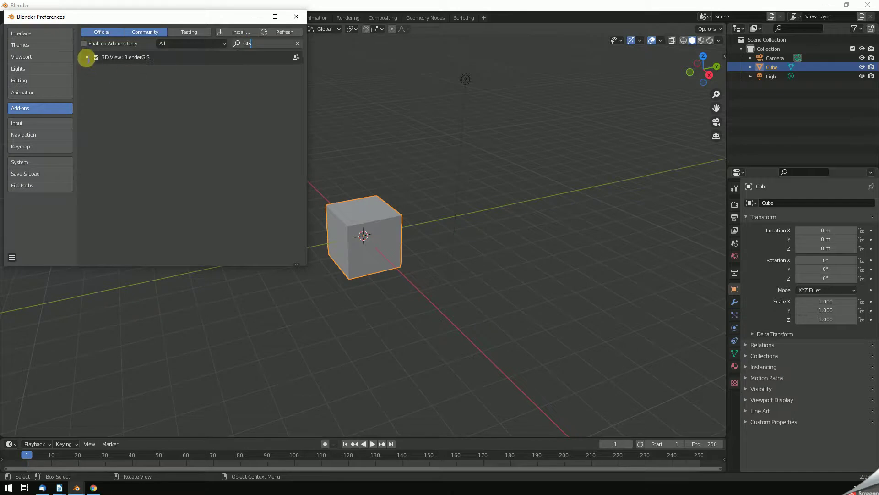
Review the 3D View: BlenderGIS 2.2.5 add-on preferences, then close Preferences.
{"action": "left_click", "coordinate": [88, 58]}
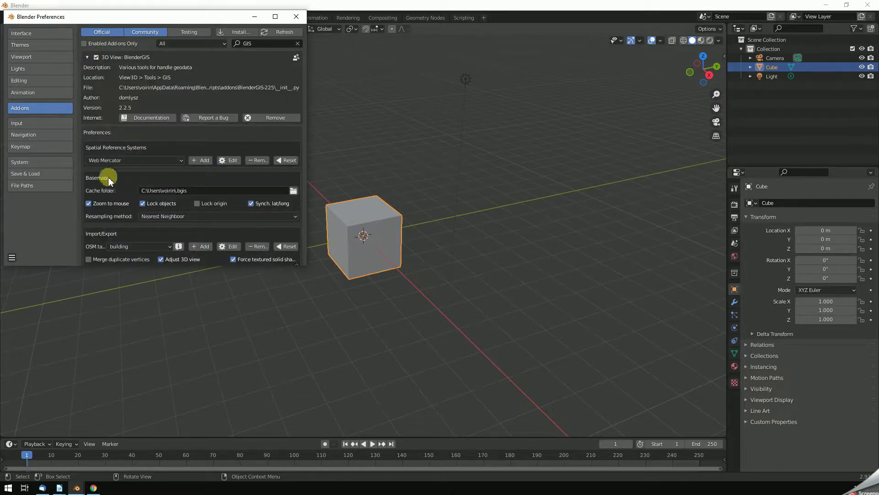
{"action": "scroll", "coordinate": [105, 179], "scroll_direction": "down", "scroll_amount": 3}
{"action": "scroll", "coordinate": [108, 184], "scroll_direction": "down", "scroll_amount": 1}
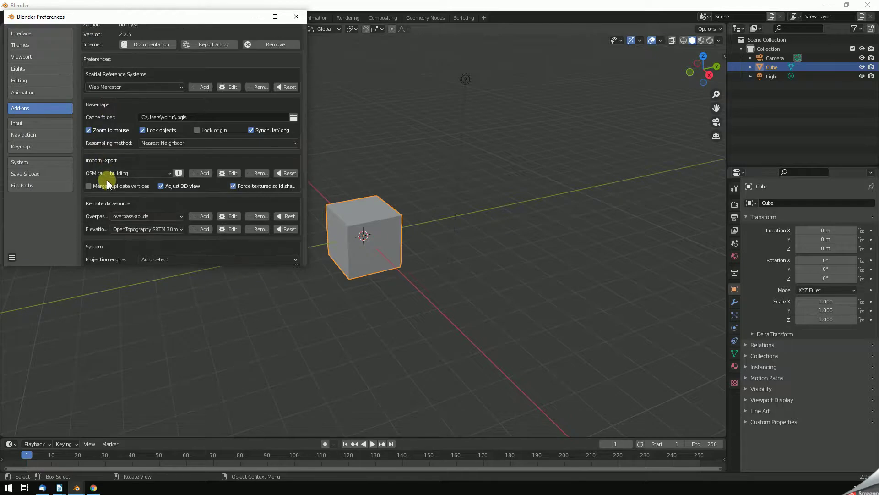
{"action": "scroll", "coordinate": [108, 183], "scroll_direction": "up", "scroll_amount": 2}
{"action": "scroll", "coordinate": [115, 137], "scroll_direction": "up", "scroll_amount": 2}
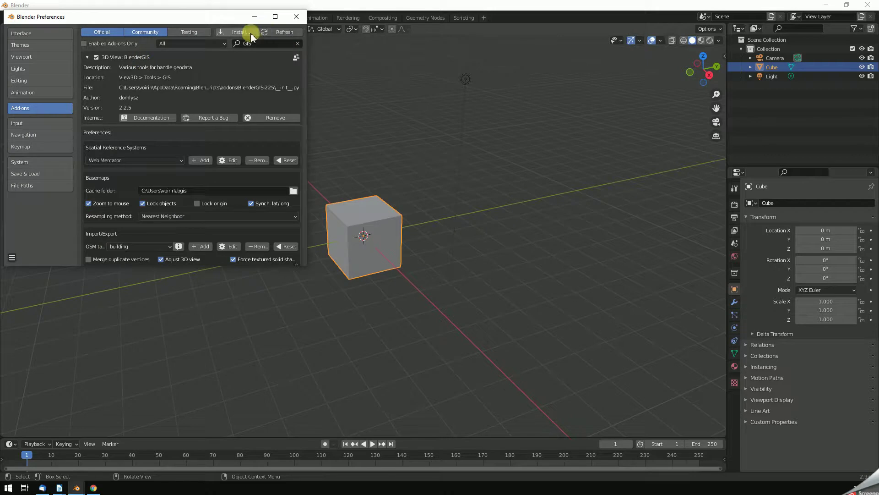
{"action": "left_click", "coordinate": [296, 17]}
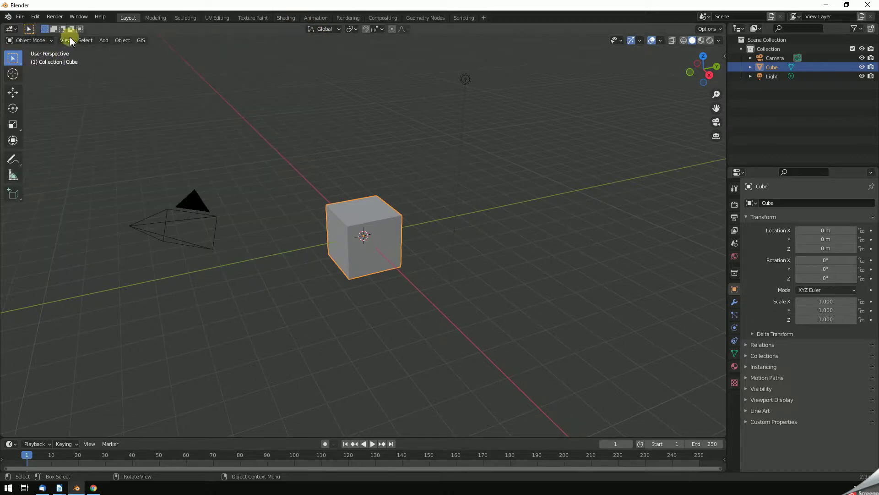
Open GIS > Web geodata > Basemap, with Google source and Satellite layer.
{"action": "left_click", "coordinate": [141, 42]}
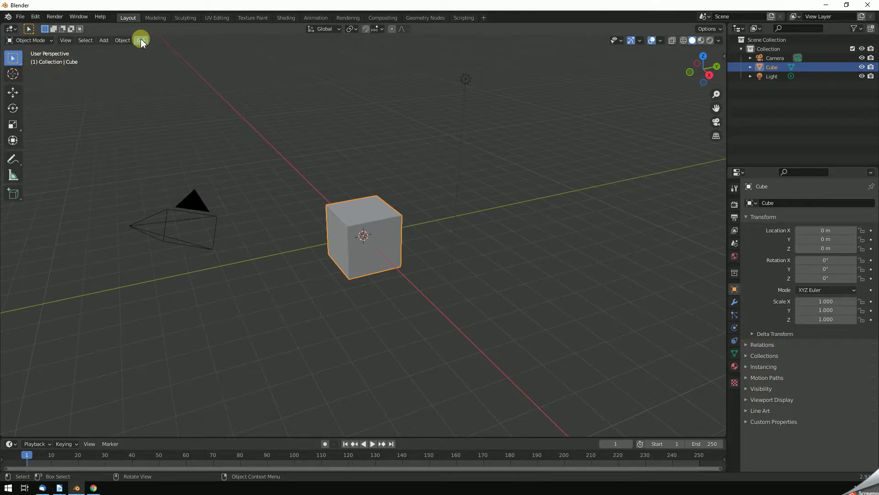
{"action": "left_click", "coordinate": [141, 41]}
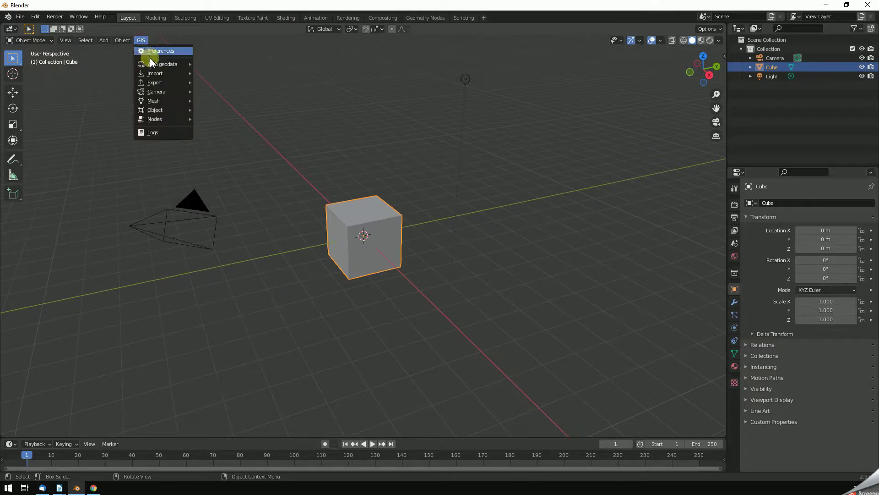
{"action": "mouse_move", "coordinate": [162, 65]}
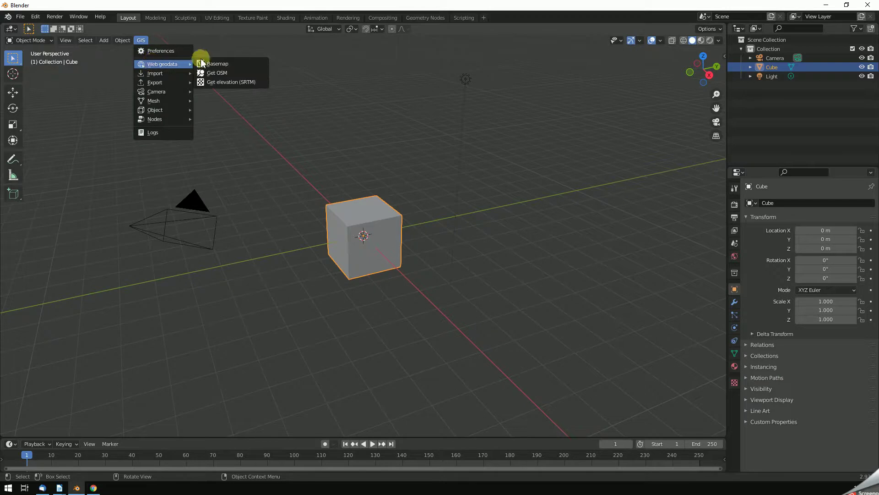
{"action": "left_click", "coordinate": [222, 65]}
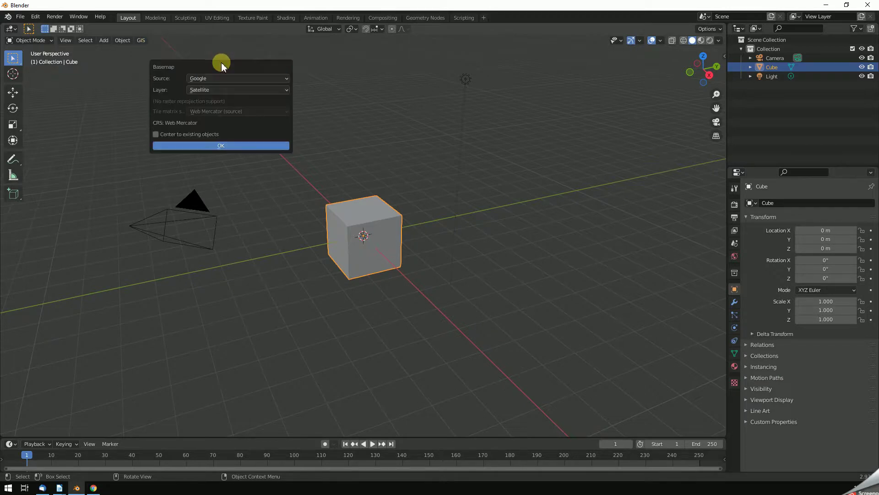
Load the Google satellite basemap into the viewport and zoom in.
{"action": "left_click", "coordinate": [218, 146]}
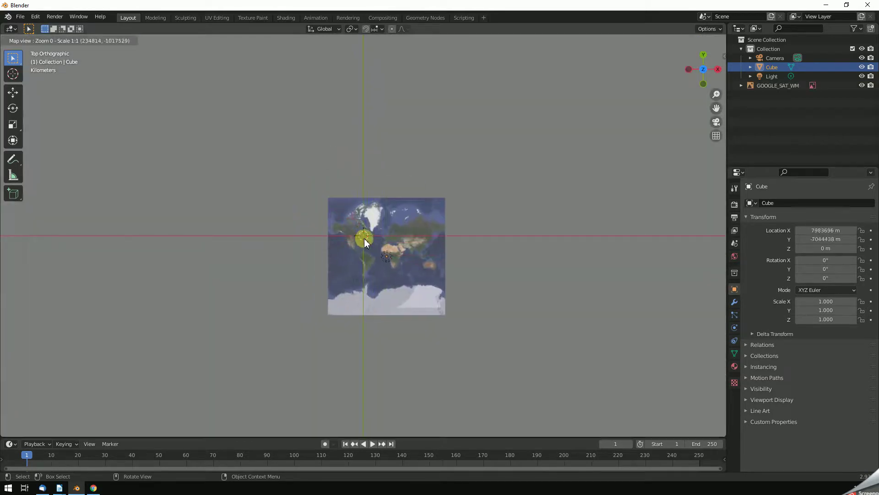
{"action": "scroll", "coordinate": [361, 235], "scroll_direction": "up", "scroll_amount": 2}
{"action": "scroll", "coordinate": [361, 234], "scroll_direction": "up", "scroll_amount": 5}
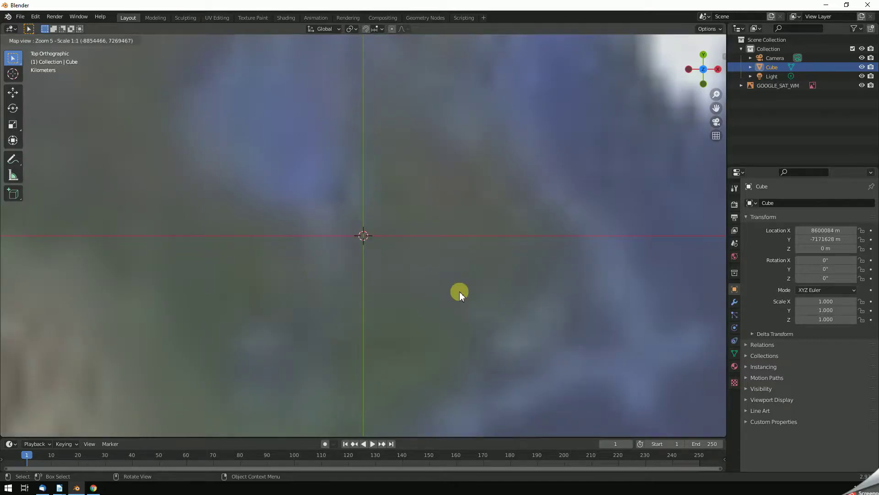
{"action": "scroll", "coordinate": [460, 292], "scroll_direction": "up", "scroll_amount": 4}
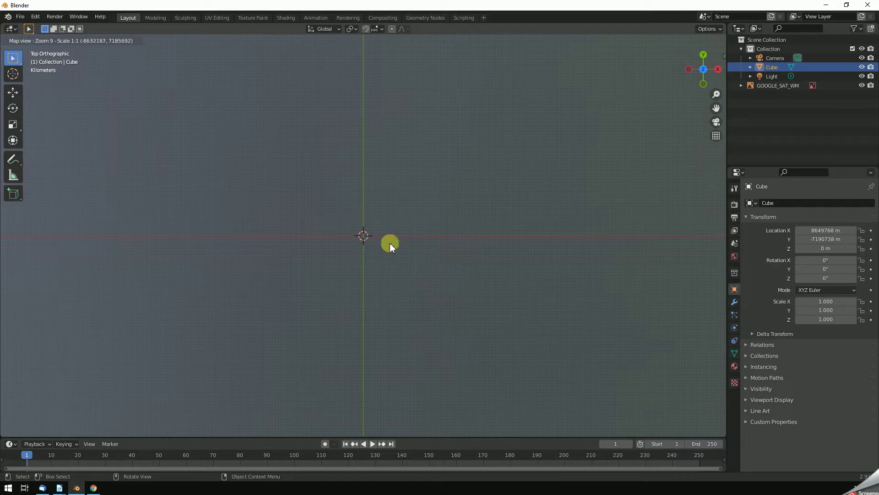
Pan and zoom the map to the Great Lakes and St. Lawrence region at zoom 6.
{"action": "left_click_drag", "start_coordinate": [407, 305], "coordinate": [388, 223]}
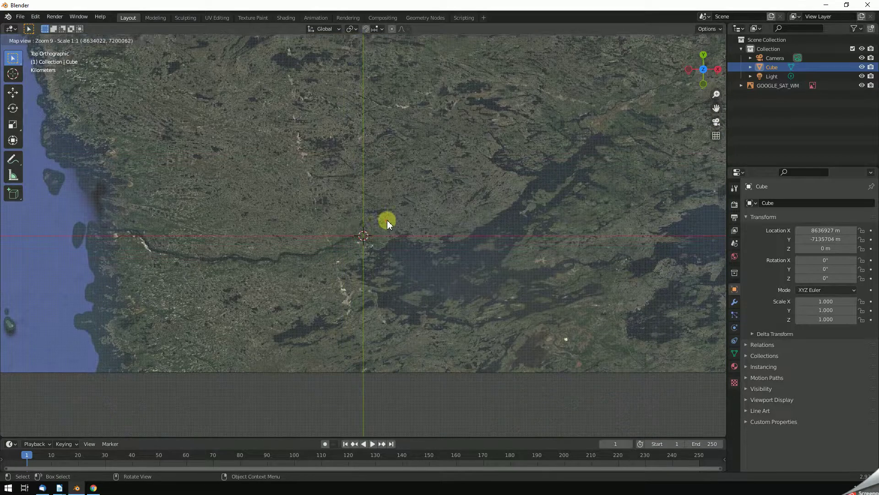
{"action": "scroll", "coordinate": [387, 223], "scroll_direction": "down", "scroll_amount": 2}
{"action": "left_click_drag", "start_coordinate": [397, 301], "coordinate": [371, 236]}
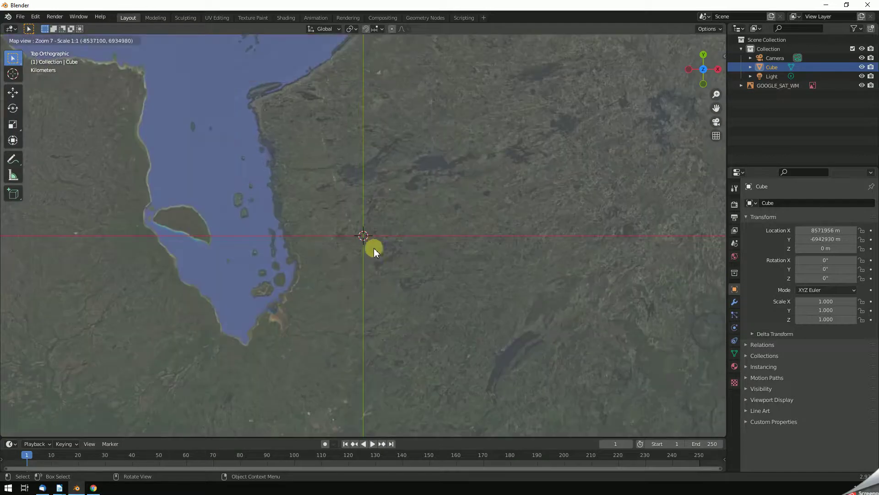
{"action": "left_click_drag", "start_coordinate": [397, 323], "coordinate": [355, 217]}
{"action": "scroll", "coordinate": [387, 303], "scroll_direction": "down", "scroll_amount": 1}
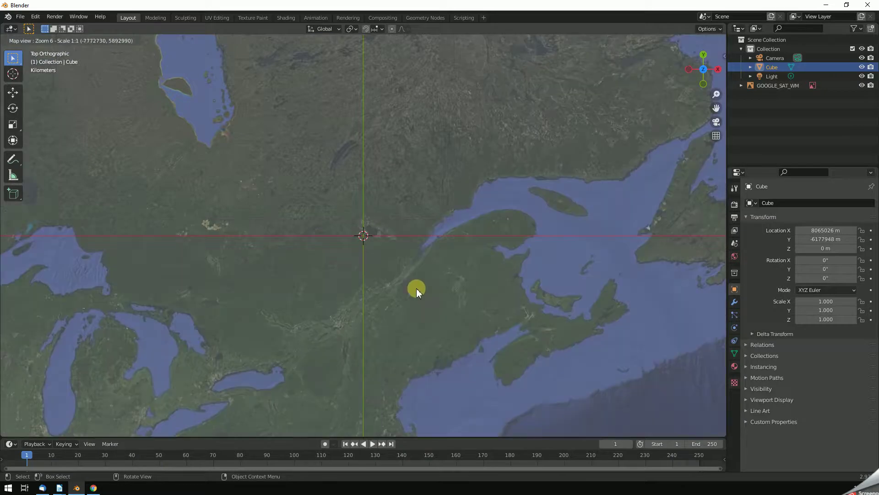
{"action": "left_click_drag", "start_coordinate": [427, 290], "coordinate": [406, 256]}
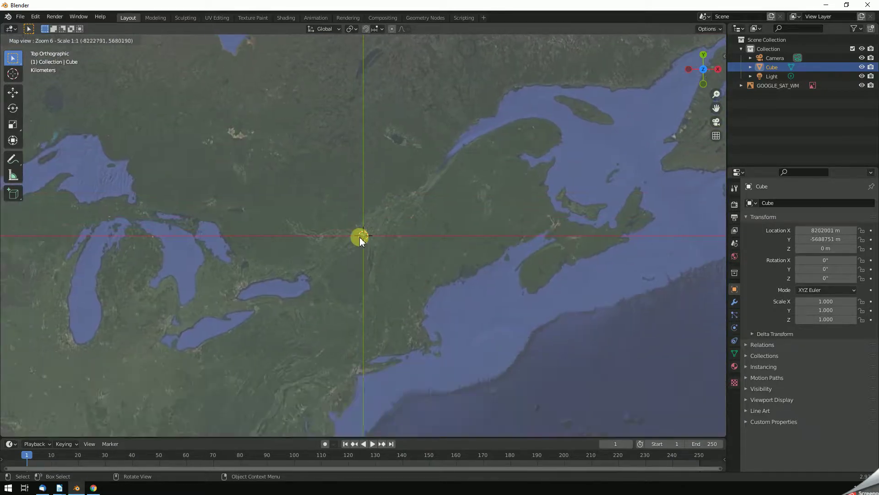
Zoom the basemap in and center it on Montreal island.
{"action": "scroll", "coordinate": [363, 237], "scroll_direction": "up", "scroll_amount": 1}
{"action": "scroll", "coordinate": [364, 236], "scroll_direction": "up", "scroll_amount": 1}
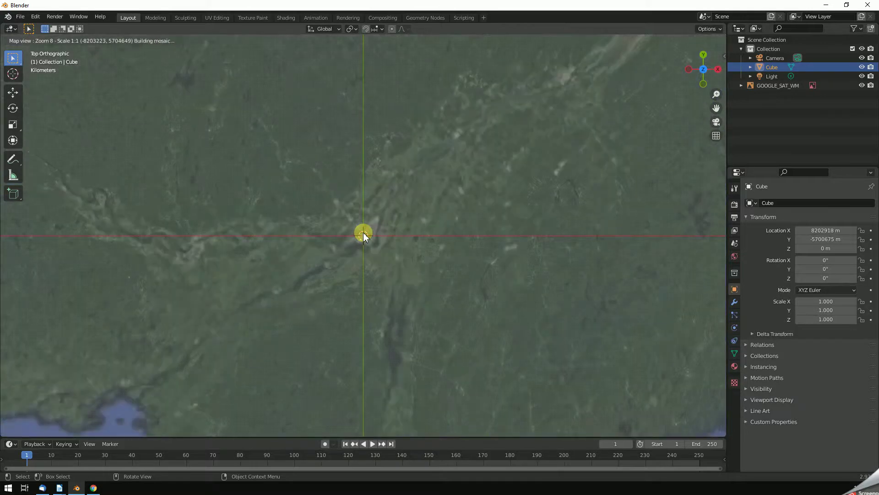
{"action": "scroll", "coordinate": [366, 236], "scroll_direction": "up", "scroll_amount": 1}
{"action": "scroll", "coordinate": [371, 237], "scroll_direction": "up", "scroll_amount": 1}
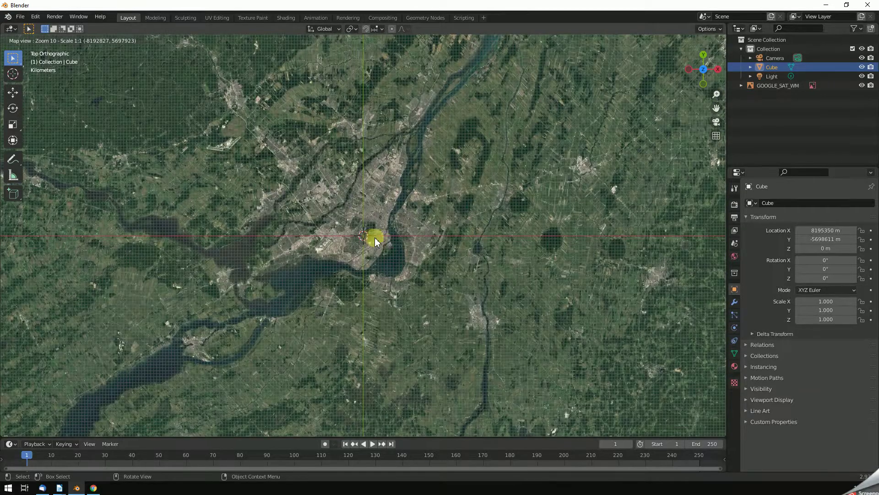
{"action": "left_click_drag", "start_coordinate": [384, 245], "coordinate": [417, 254]}
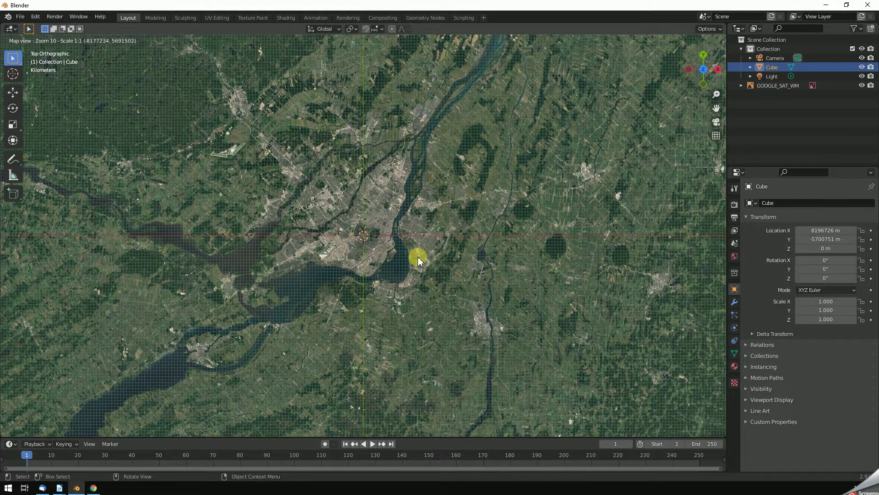
{"action": "scroll", "coordinate": [361, 236], "scroll_direction": "up", "scroll_amount": 1}
{"action": "scroll", "coordinate": [363, 235], "scroll_direction": "up", "scroll_amount": 1}
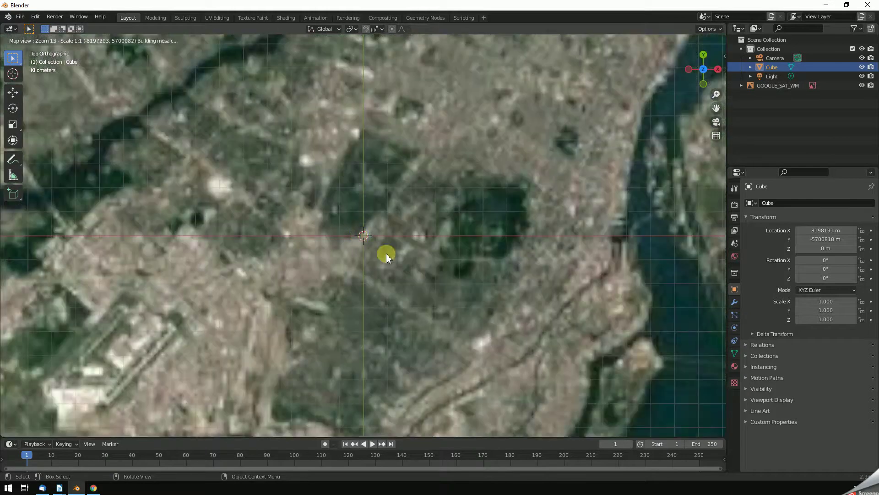
{"action": "scroll", "coordinate": [403, 257], "scroll_direction": "up", "scroll_amount": 1}
Zoom to level 15 over Mount Royal and export it as the EXPORT_GOOGLE_SAT_WM plane.
{"action": "left_click_drag", "start_coordinate": [415, 255], "coordinate": [320, 265]}
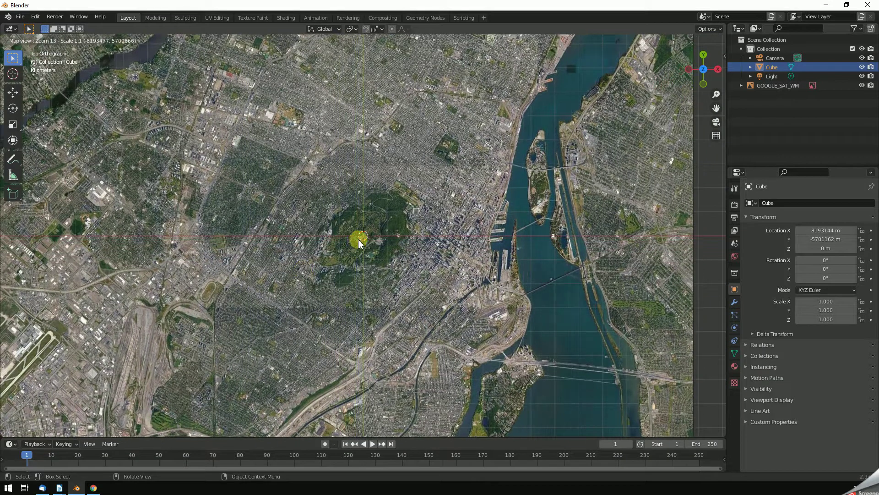
{"action": "scroll", "coordinate": [361, 239], "scroll_direction": "up", "scroll_amount": 1}
{"action": "scroll", "coordinate": [361, 239], "scroll_direction": "up", "scroll_amount": 1}
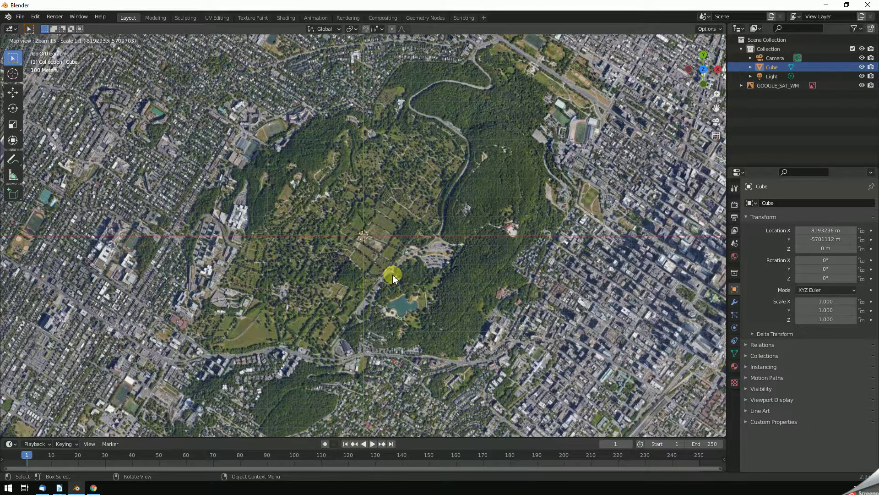
{"action": "key", "text": "e"}
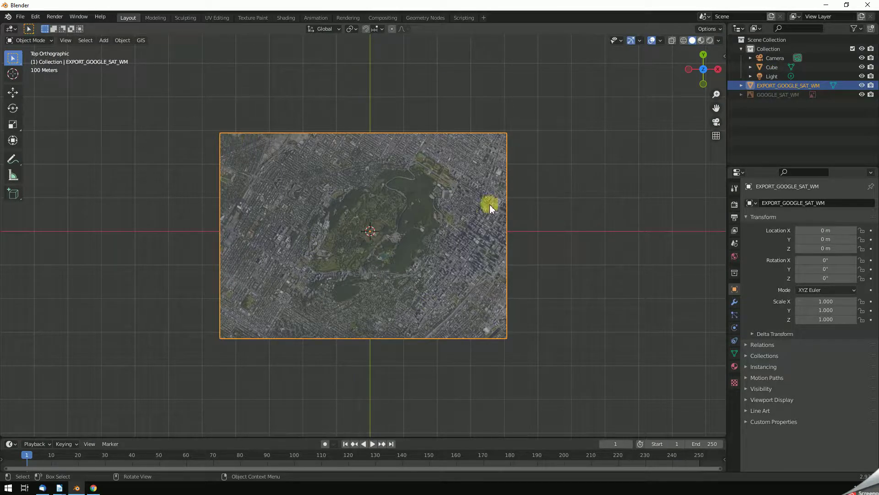
{"action": "right_click", "coordinate": [374, 260]}
{"action": "scroll", "coordinate": [350, 268], "scroll_direction": "up", "scroll_amount": 3}
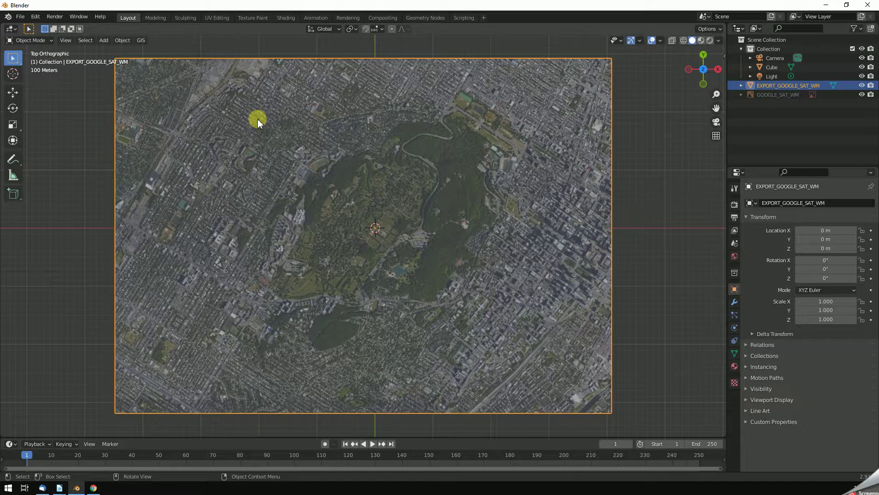
Apply OpenTopography SRTM 30m elevation to the plane via GIS Get elevation (SRTM).
{"action": "left_click", "coordinate": [143, 40]}
{"action": "mouse_move", "coordinate": [163, 65]}
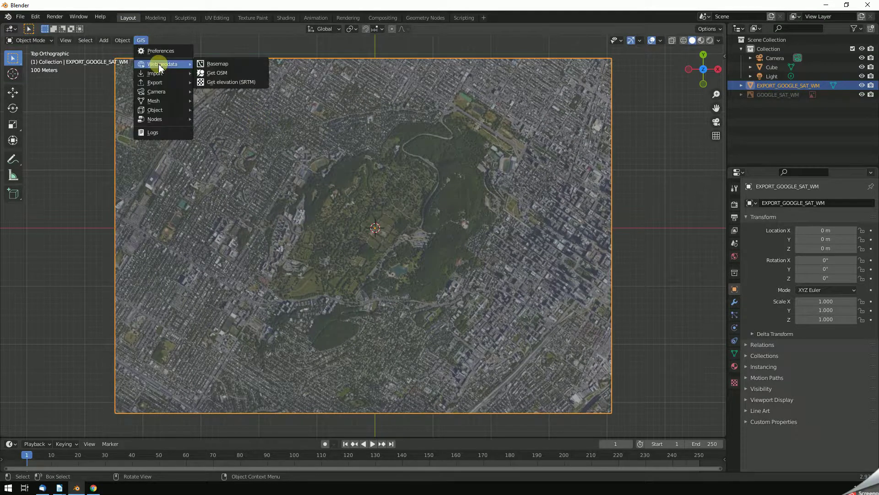
{"action": "left_click", "coordinate": [224, 83]}
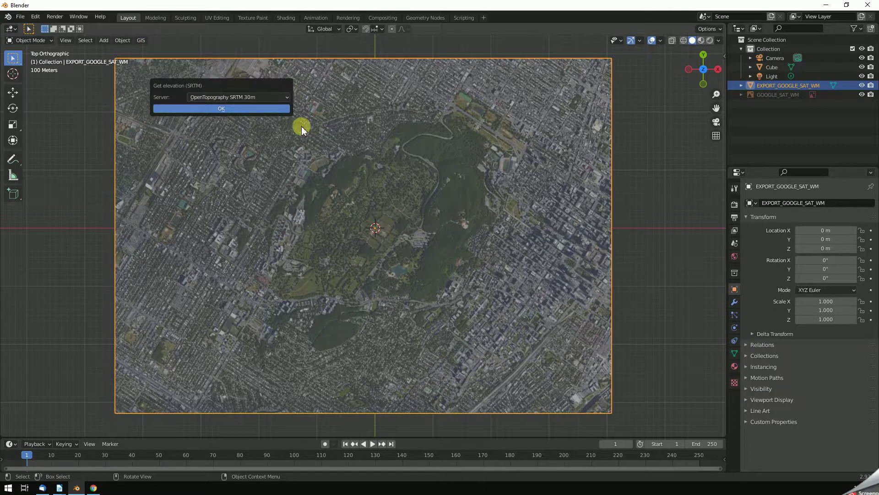
{"action": "left_click", "coordinate": [227, 109]}
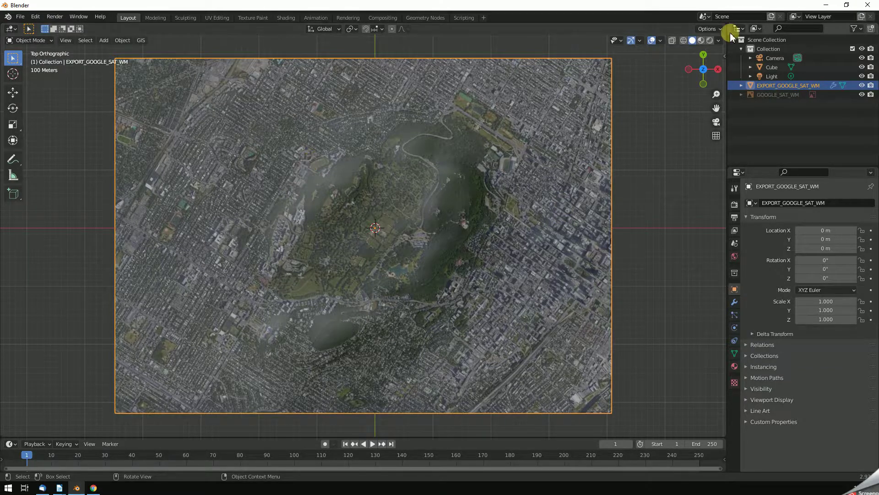
Turn the view to Back Orthographic and zoom in on the terrain's raised profile.
{"action": "left_click_drag", "start_coordinate": [706, 80], "coordinate": [343, 227]}
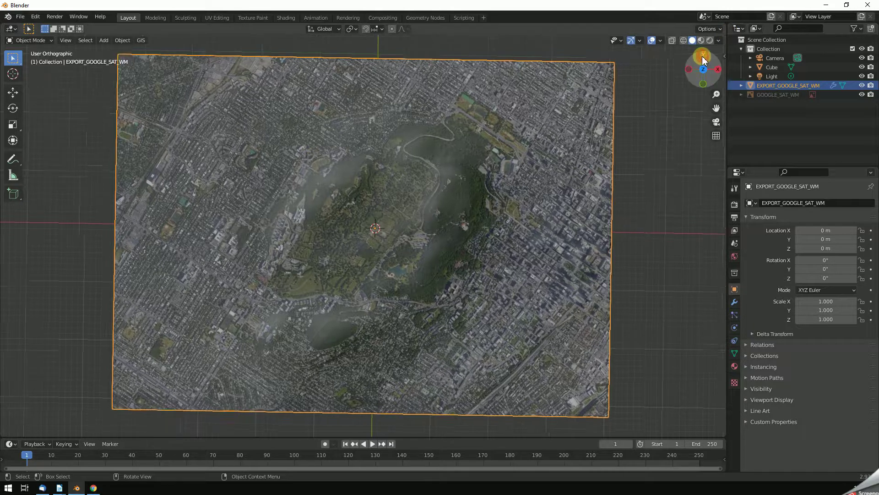
{"action": "scroll", "coordinate": [343, 226], "scroll_direction": "up", "scroll_amount": 1}
{"action": "scroll", "coordinate": [344, 227], "scroll_direction": "up", "scroll_amount": 1}
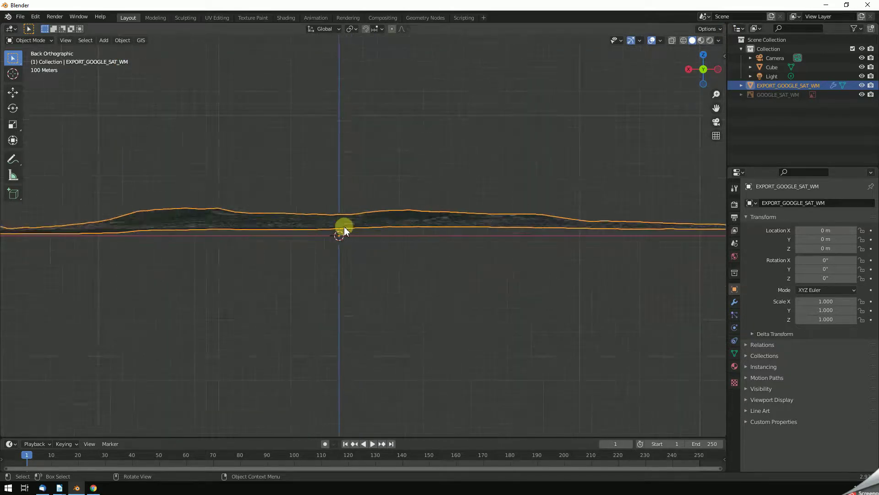
{"action": "scroll", "coordinate": [356, 207], "scroll_direction": "up", "scroll_amount": 2}
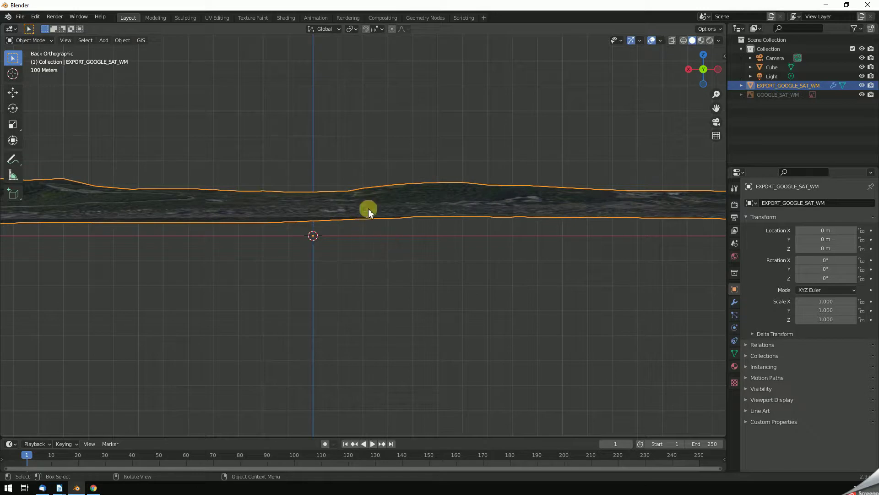
Dismiss the terrain's context menu and orbit to see the relief in perspective.
{"action": "right_click", "coordinate": [334, 125]}
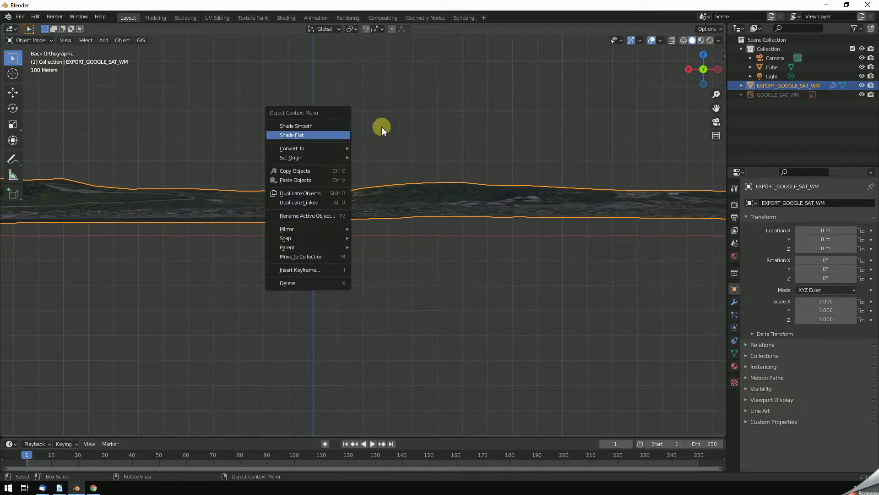
{"action": "left_click", "coordinate": [393, 142]}
{"action": "middle_click_drag", "start_coordinate": [394, 143], "coordinate": [389, 162]}
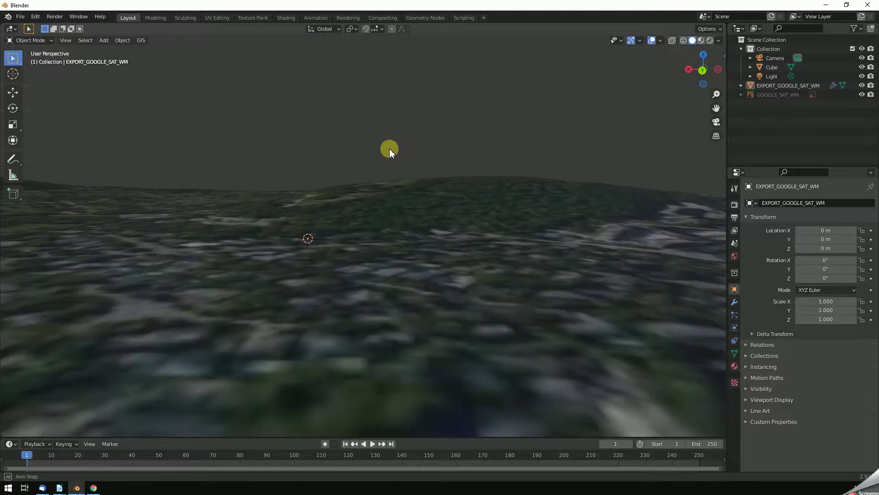
Zoom out and orbit down to a low perspective angle over the Mount Royal terrain.
{"action": "scroll", "coordinate": [389, 163], "scroll_direction": "down", "scroll_amount": 3}
{"action": "scroll", "coordinate": [374, 171], "scroll_direction": "down", "scroll_amount": 2}
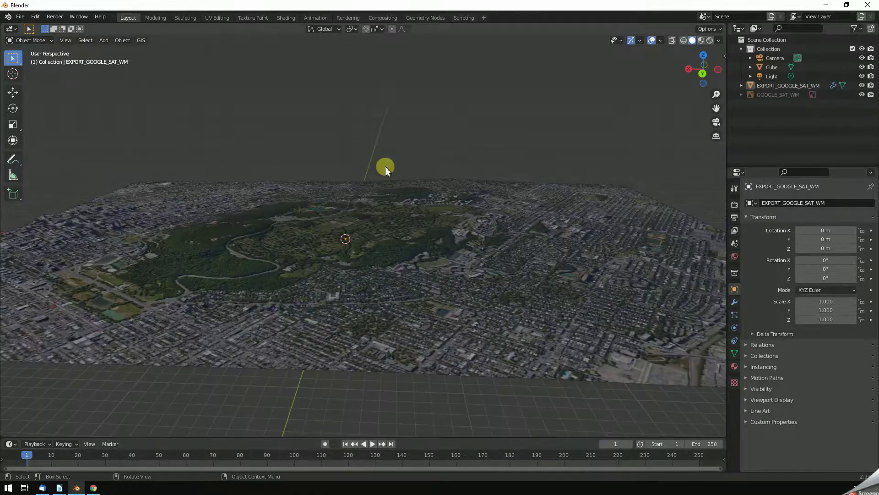
{"action": "middle_click_drag", "start_coordinate": [360, 256], "coordinate": [364, 249]}
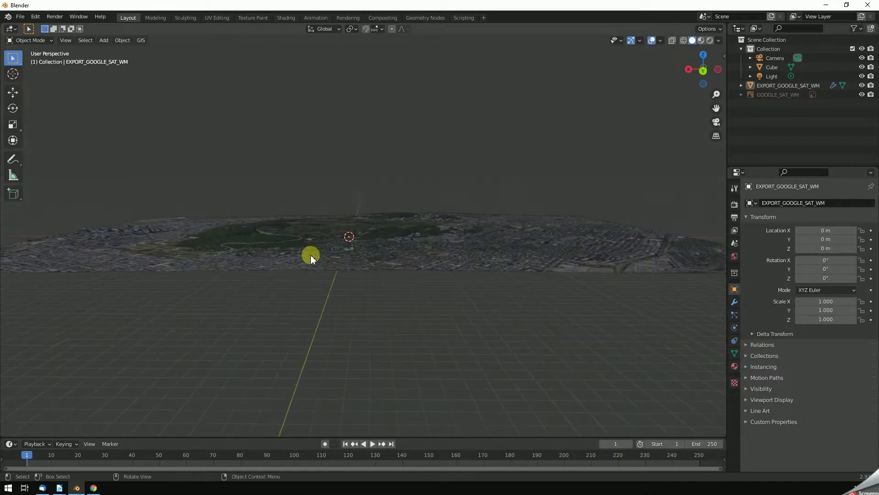
{"action": "scroll", "coordinate": [312, 250], "scroll_direction": "up", "scroll_amount": 5}
{"action": "scroll", "coordinate": [312, 250], "scroll_direction": "up", "scroll_amount": 2}
{"action": "scroll", "coordinate": [312, 250], "scroll_direction": "up", "scroll_amount": 1}
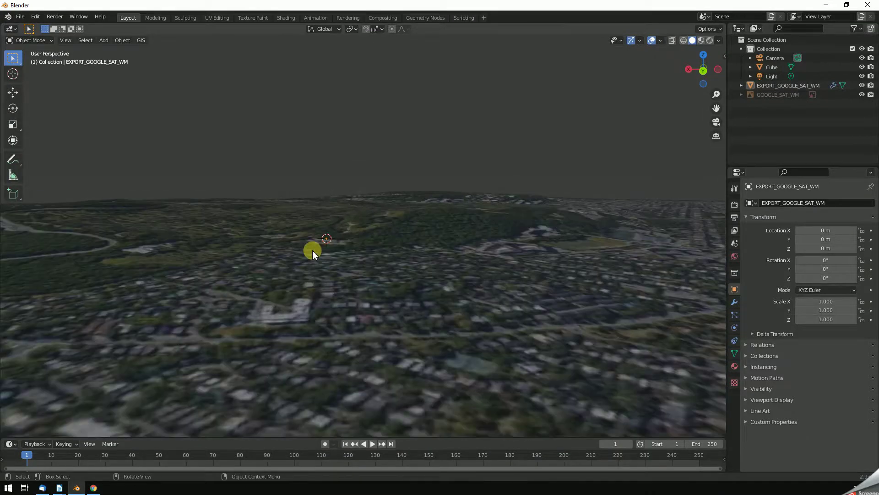
Zoom around the terrain, then select EXPORT_GOOGLE_SAT_WM in the Outliner.
{"action": "scroll", "coordinate": [312, 250], "scroll_direction": "down", "scroll_amount": 2}
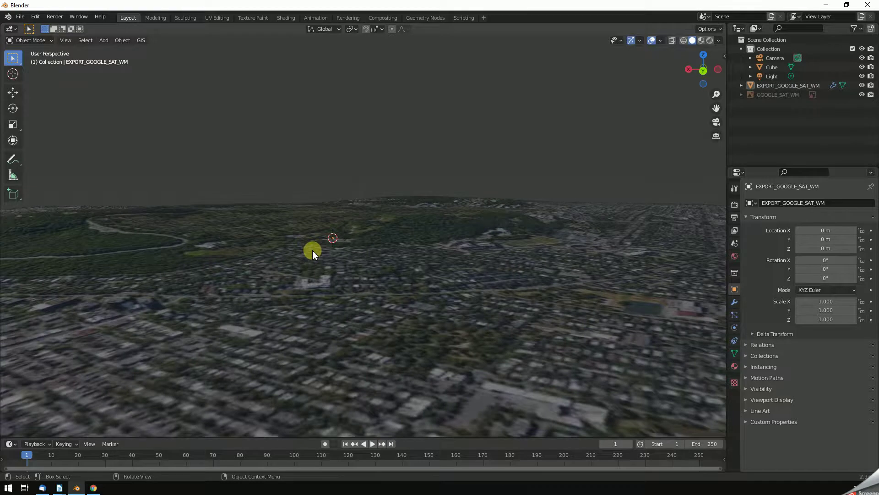
{"action": "scroll", "coordinate": [312, 250], "scroll_direction": "down", "scroll_amount": 2}
{"action": "scroll", "coordinate": [304, 231], "scroll_direction": "up", "scroll_amount": 2}
{"action": "scroll", "coordinate": [307, 238], "scroll_direction": "up", "scroll_amount": 2}
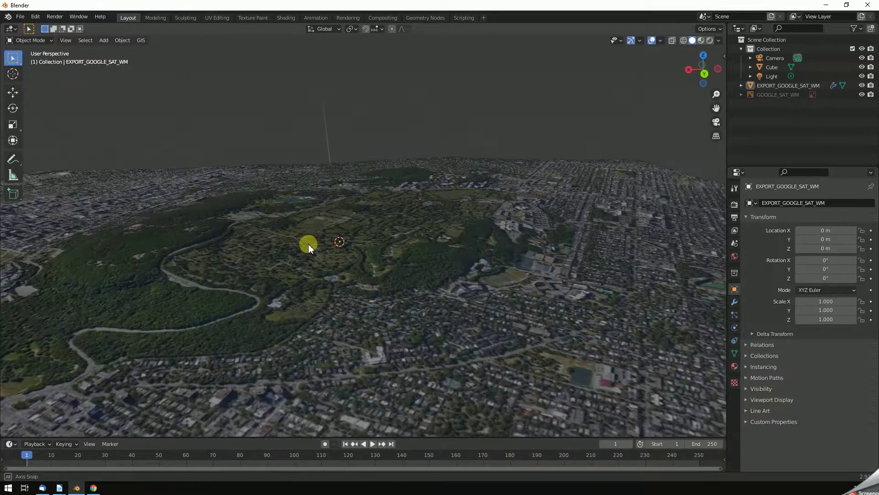
{"action": "scroll", "coordinate": [309, 245], "scroll_direction": "up", "scroll_amount": 2}
{"action": "left_click", "coordinate": [272, 265]}
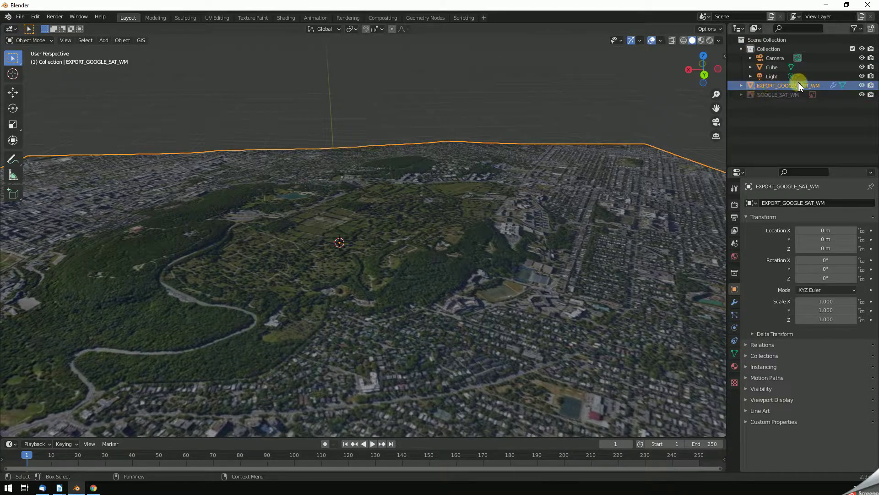
Toggle terrain visibility off and on, then expand EXPORT_GOOGLE_SAT_WM and GOOGLE_SAT_WM in the Outliner.
{"action": "left_click", "coordinate": [862, 85]}
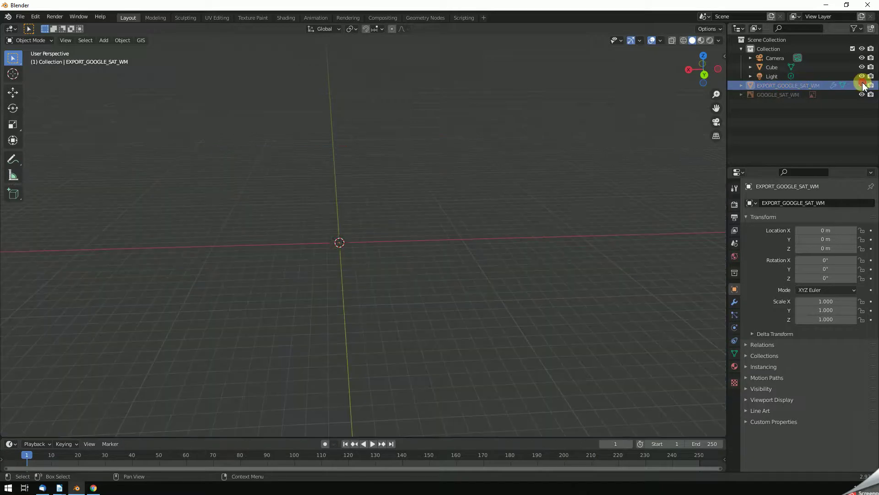
{"action": "left_click", "coordinate": [862, 85]}
{"action": "left_click", "coordinate": [861, 94]}
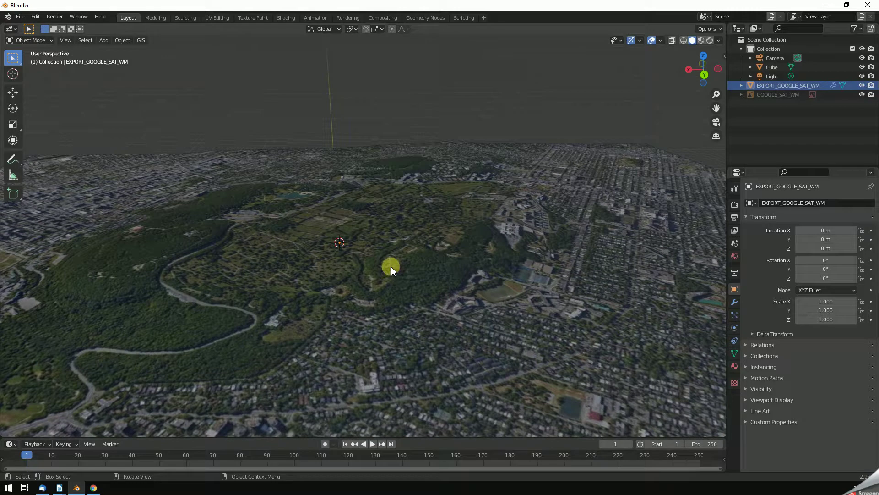
{"action": "left_click", "coordinate": [742, 85]}
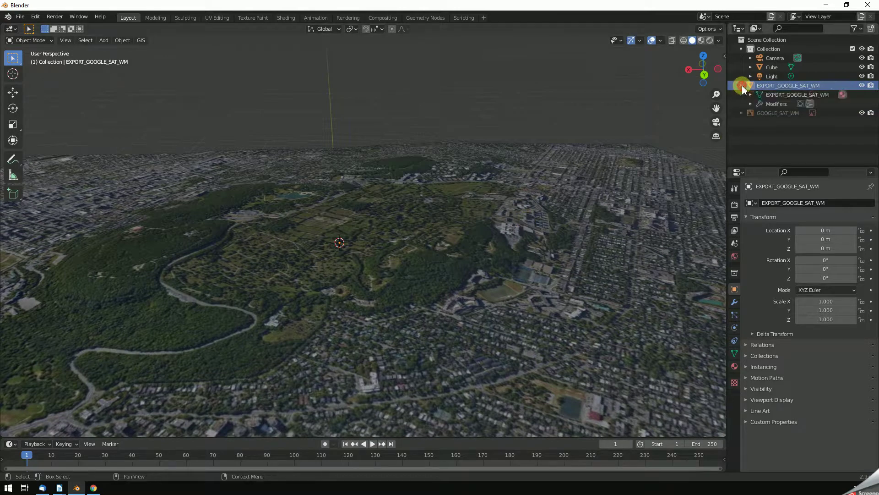
{"action": "left_click", "coordinate": [742, 113]}
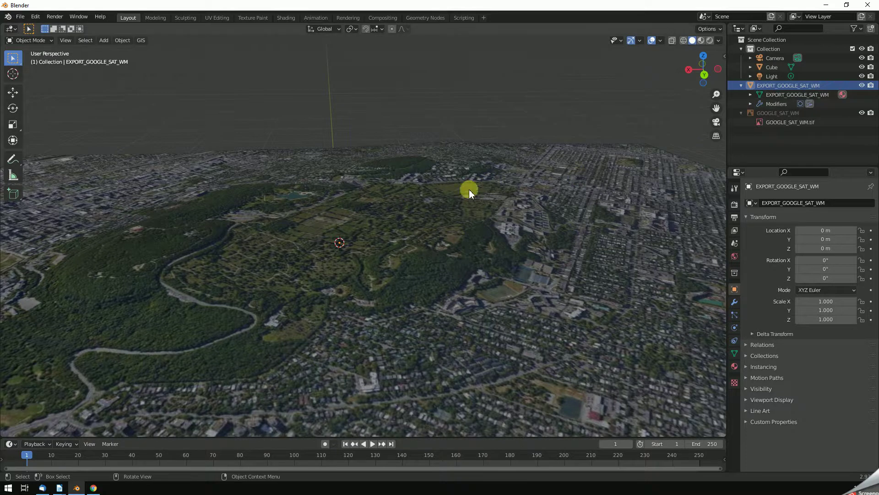
Zoom out and orbit to view the whole terrain plane from another angle.
{"action": "scroll", "coordinate": [298, 241], "scroll_direction": "down", "scroll_amount": 2}
{"action": "scroll", "coordinate": [301, 244], "scroll_direction": "down", "scroll_amount": 2}
{"action": "scroll", "coordinate": [301, 244], "scroll_direction": "up", "scroll_amount": 1}
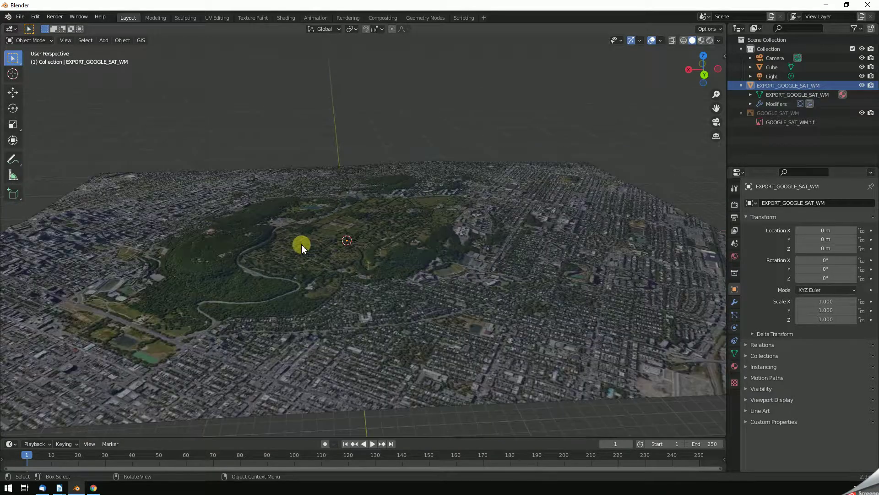
{"action": "scroll", "coordinate": [301, 243], "scroll_direction": "down", "scroll_amount": 2}
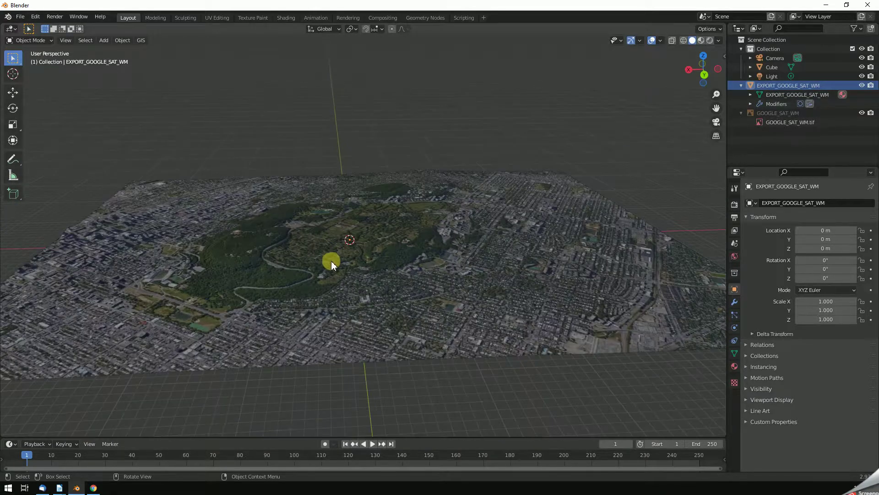
{"action": "mouse_move", "coordinate": [334, 259]}
{"action": "middle_mouse_down"}
{"action": "mouse_move", "coordinate": [373, 277]}
{"action": "mouse_move", "coordinate": [371, 296]}
{"action": "mouse_move", "coordinate": [338, 320]}
{"action": "mouse_move", "coordinate": [345, 336]}
{"action": "mouse_move", "coordinate": [367, 333]}
{"action": "mouse_move", "coordinate": [335, 326]}
{"action": "middle_mouse_up"}
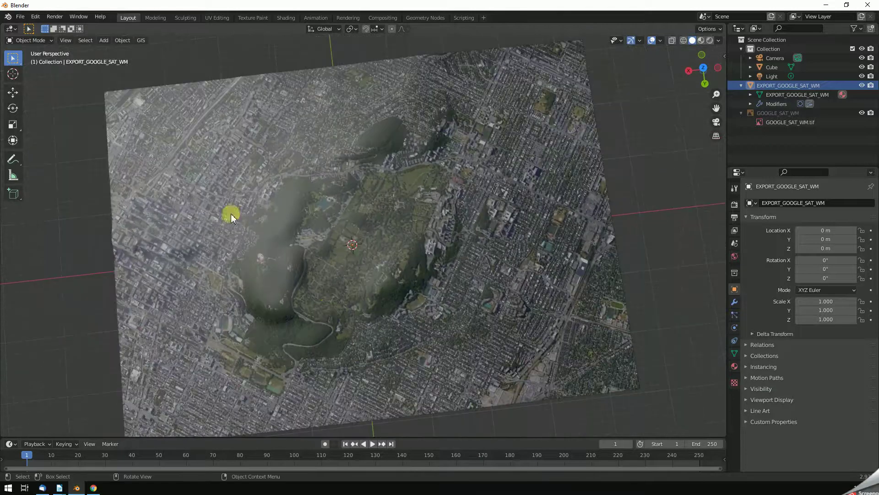